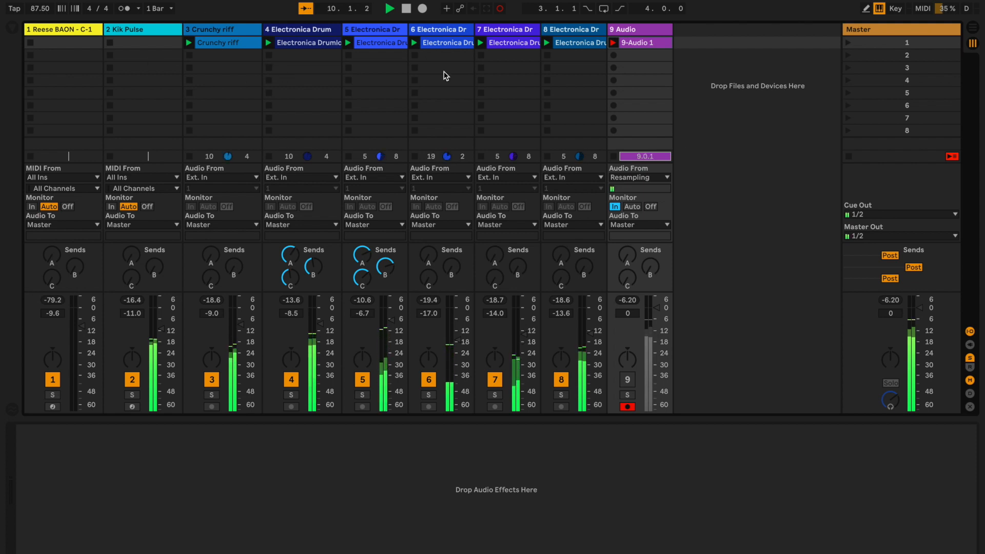
# Step: Audition the Reese BAON track by arming it for live play, and disarm it again
pyautogui.click(623, 31)
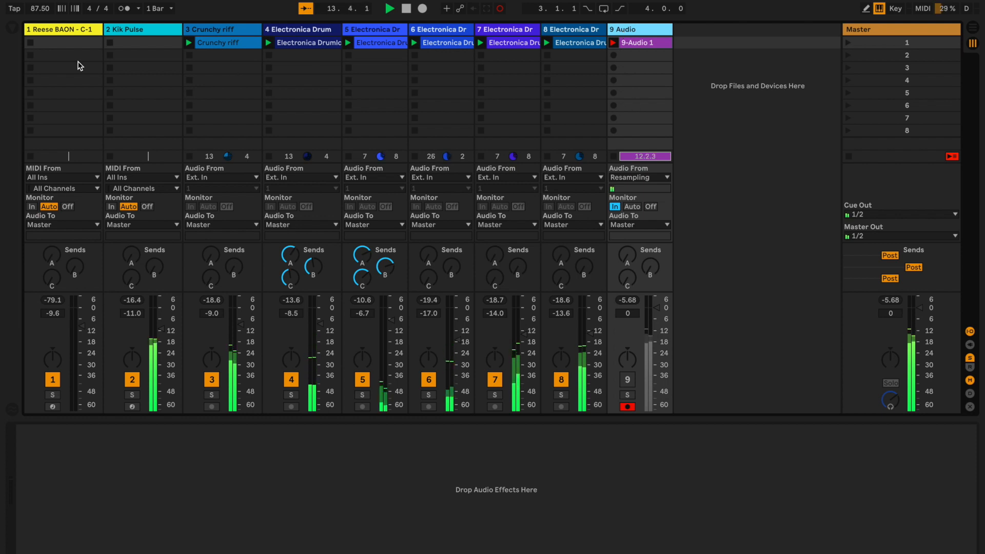
pyautogui.click(64, 31)
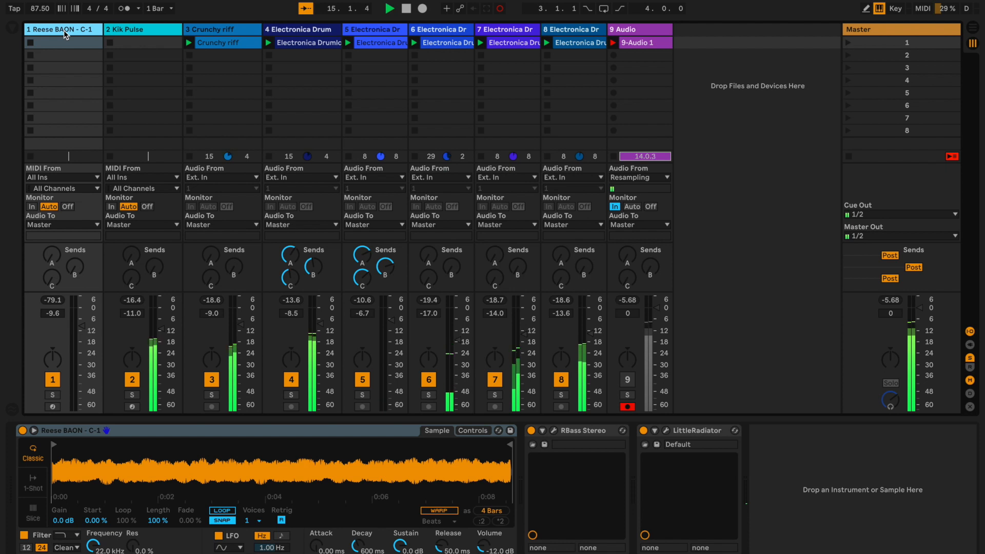
pyautogui.click(54, 406)
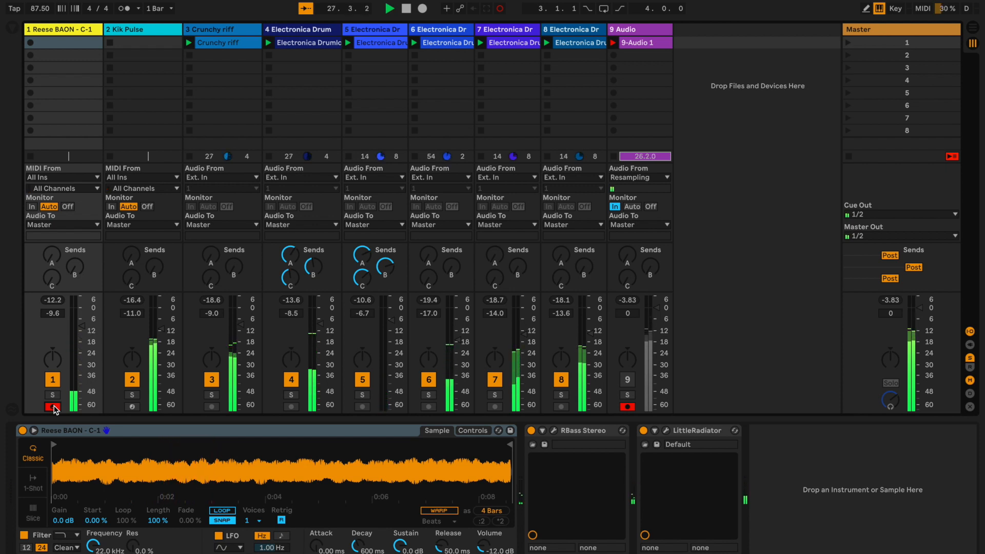
pyautogui.click(53, 407)
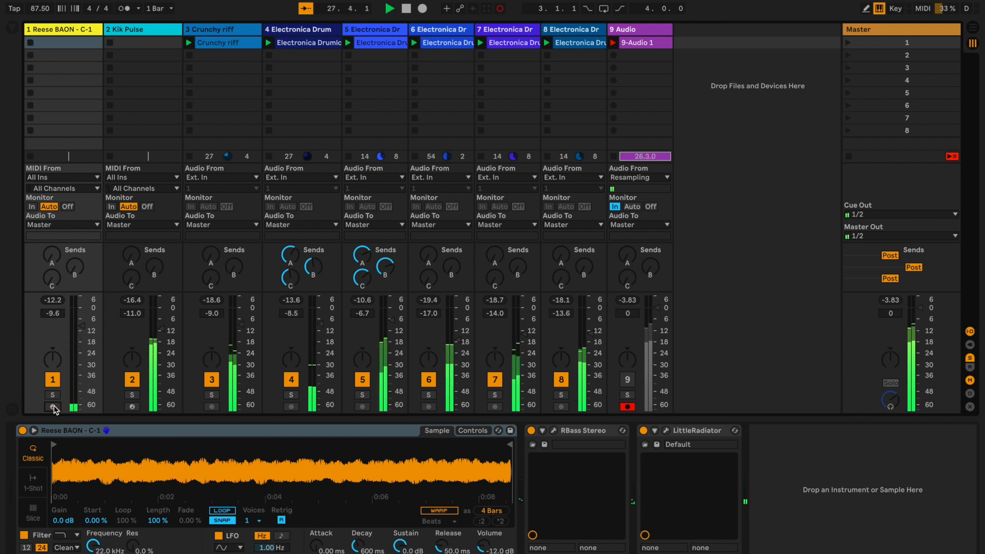
# Step: Solo the Kik Pulse track and view the pitch and velocity lanes of its Mono Sequencer
pyautogui.click(137, 30)
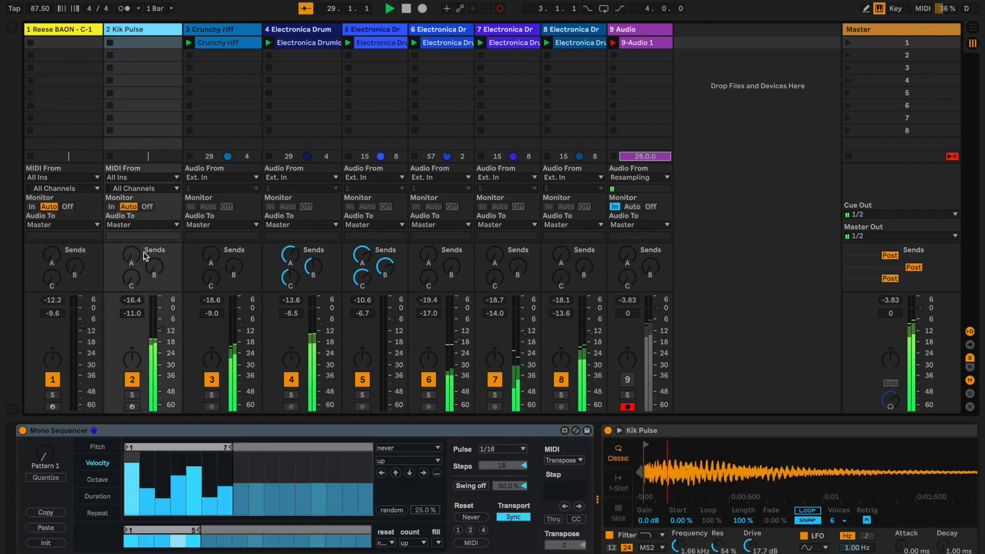
pyautogui.click(132, 394)
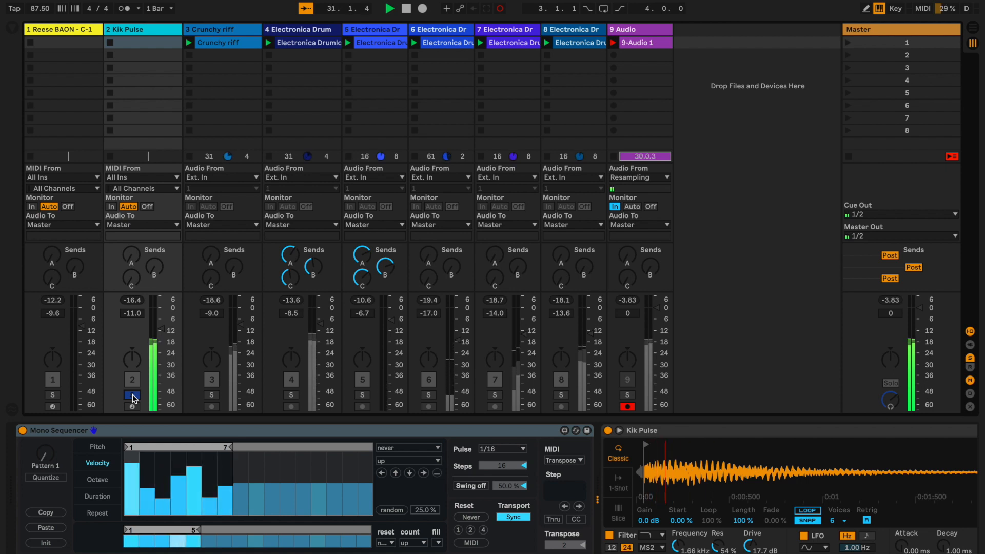
pyautogui.click(164, 435)
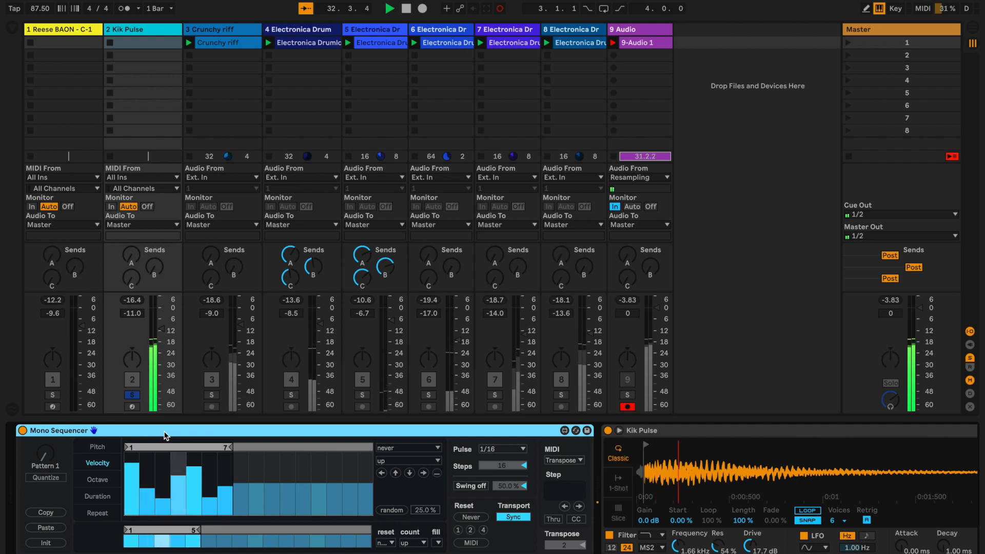
pyautogui.click(106, 452)
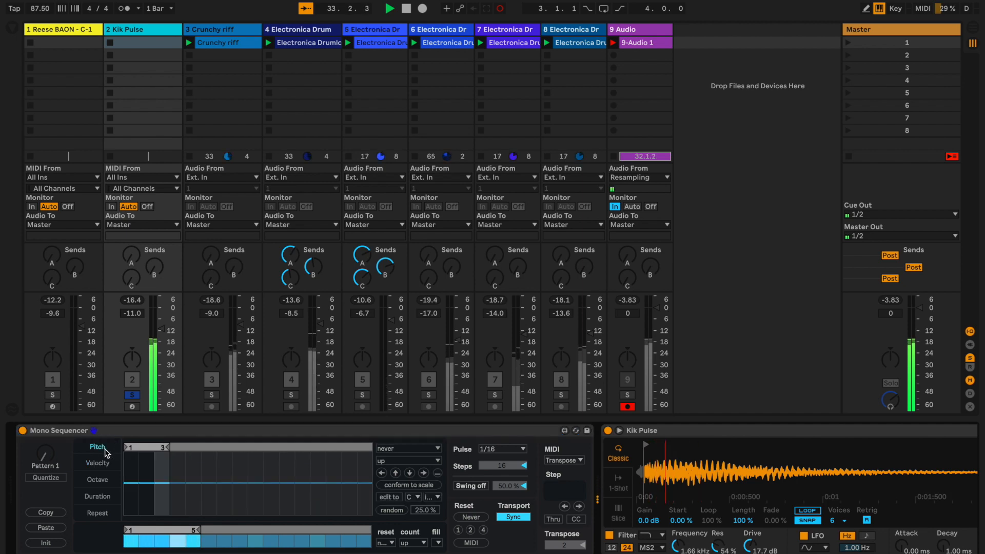
pyautogui.click(97, 463)
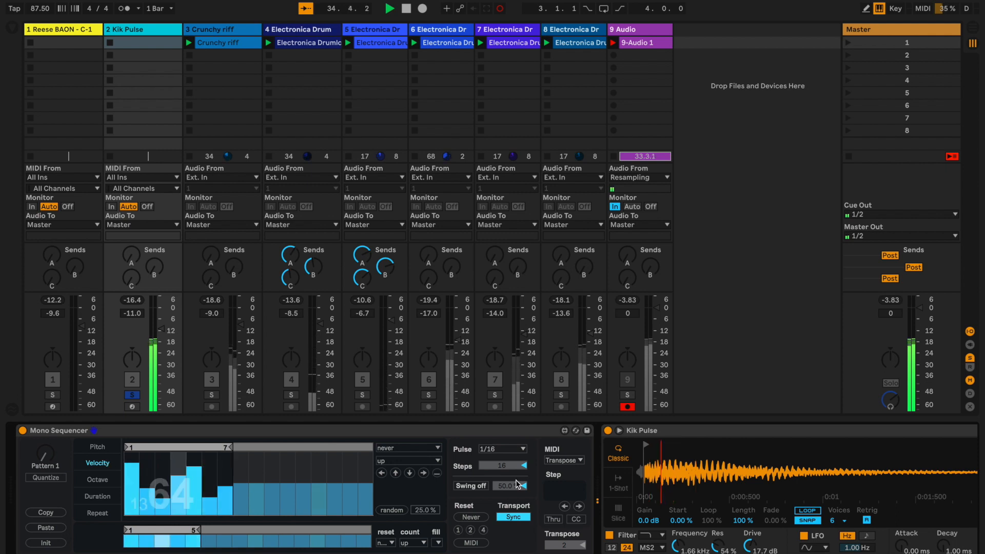
# Step: Set the Vel>Vol amount to 35 % in the Kik Pulse sampler's controls
pyautogui.hscroll(5, 735, 473)
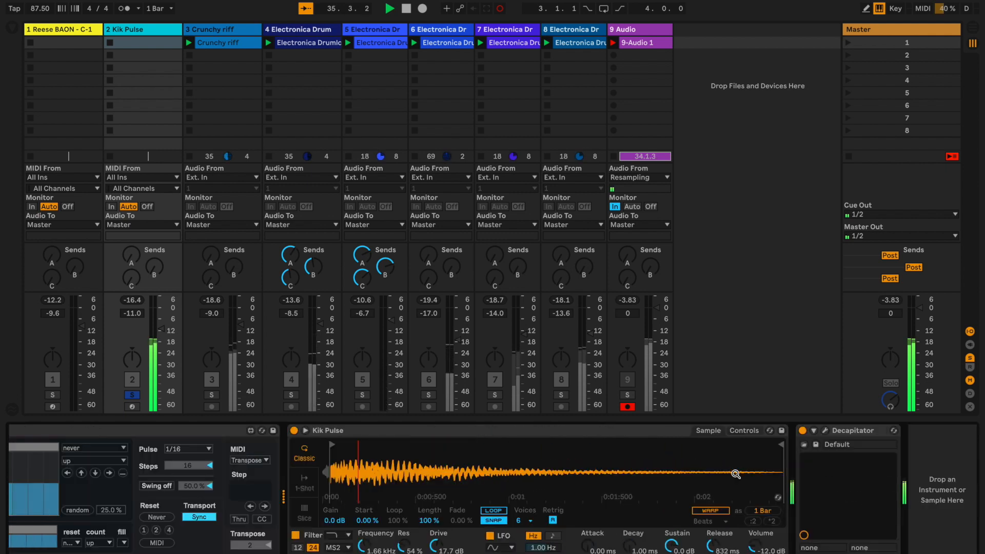
pyautogui.click(743, 430)
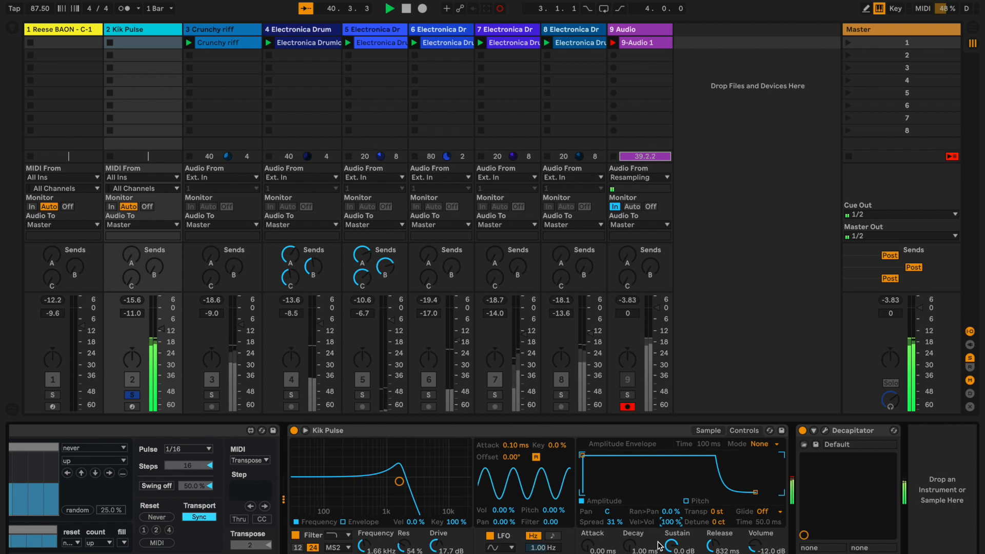
pyautogui.moveTo(671, 523); pyautogui.dragTo(671, 552)
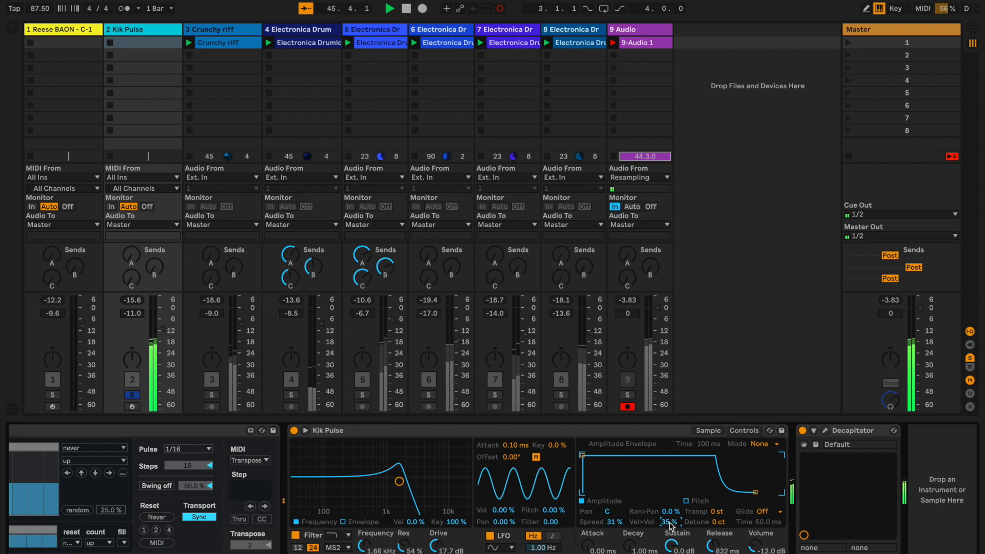
# Step: Raise the fifth step in the Mono Sequencer's octave lane after examining the velocity lane
pyautogui.hscroll(-5, 670, 526)
pyautogui.hscroll(-2, 669, 526)
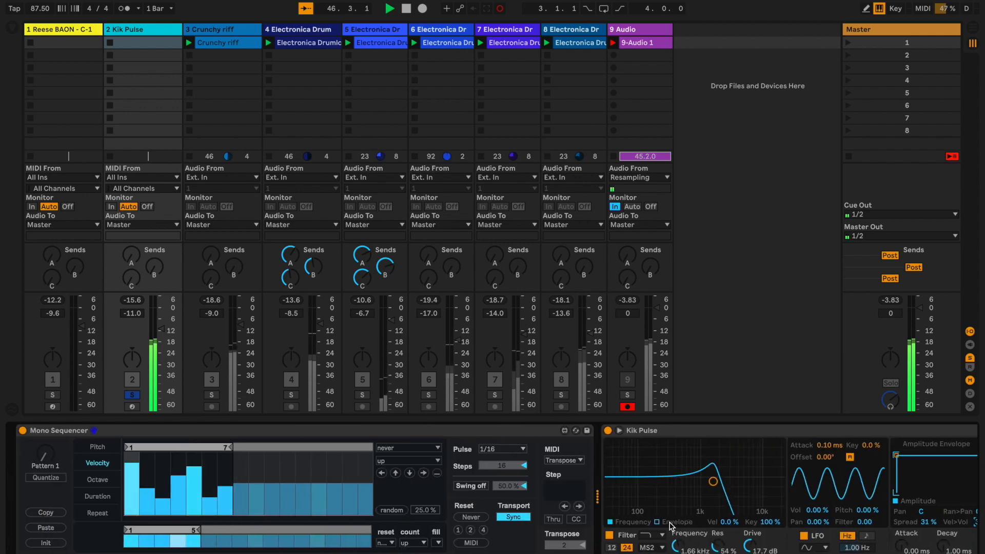
pyautogui.moveTo(146, 506)
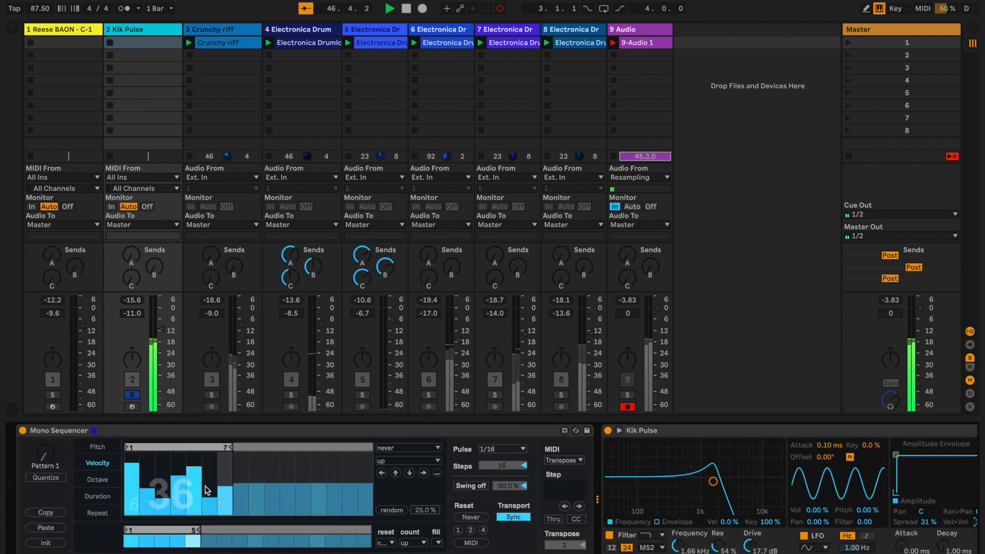
pyautogui.click(98, 479)
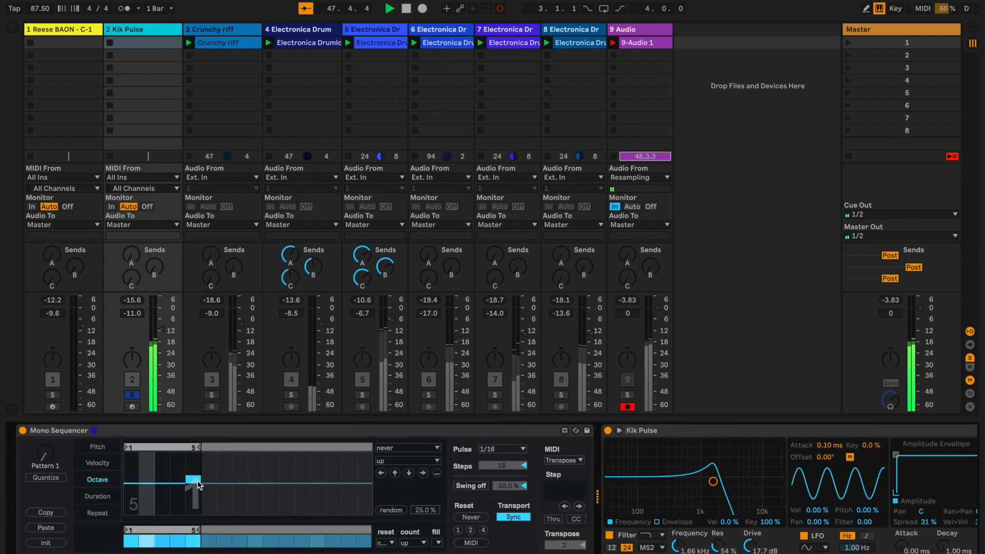
pyautogui.moveTo(198, 486)
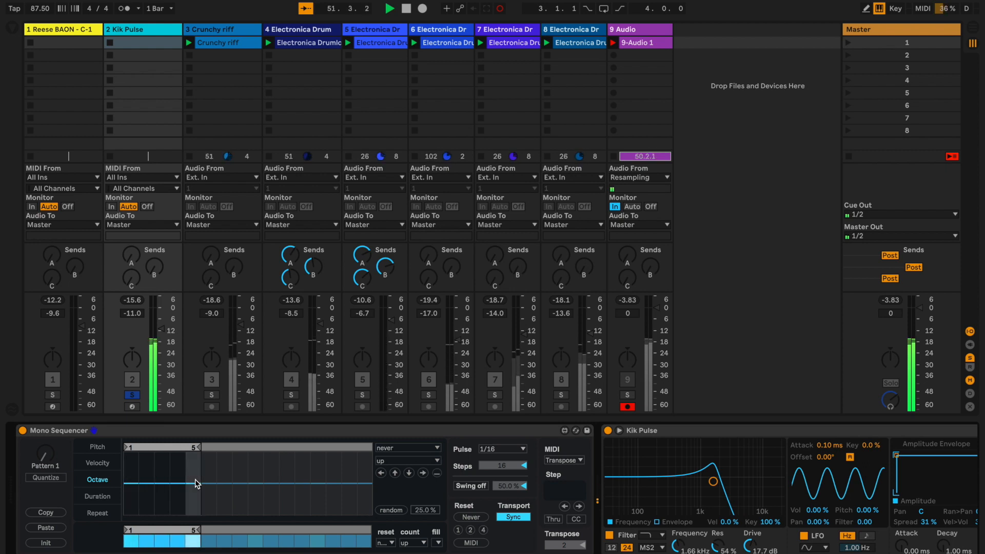
pyautogui.click(195, 480)
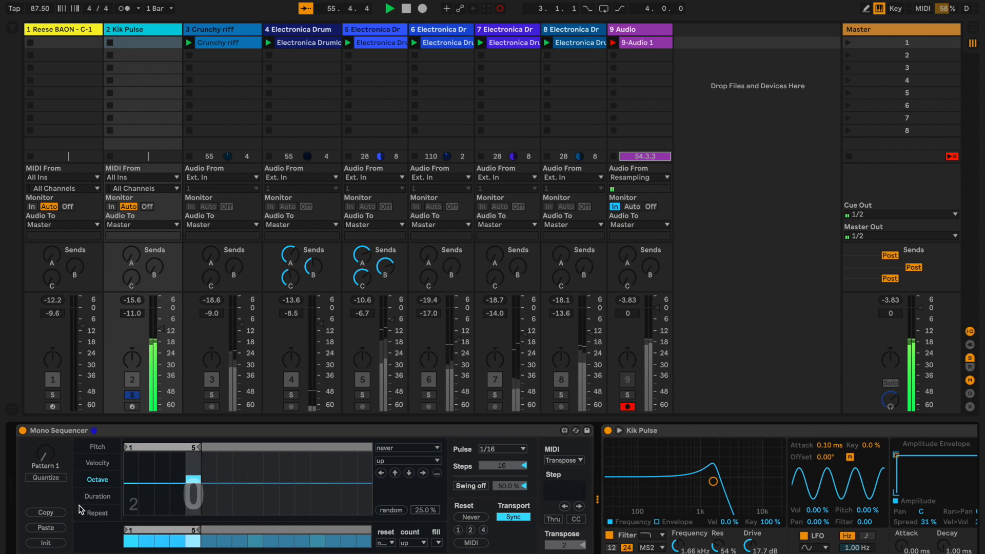
# Step: Try the maximum duration on the Mono Sequencer's first duration step and lower it again
pyautogui.click(97, 496)
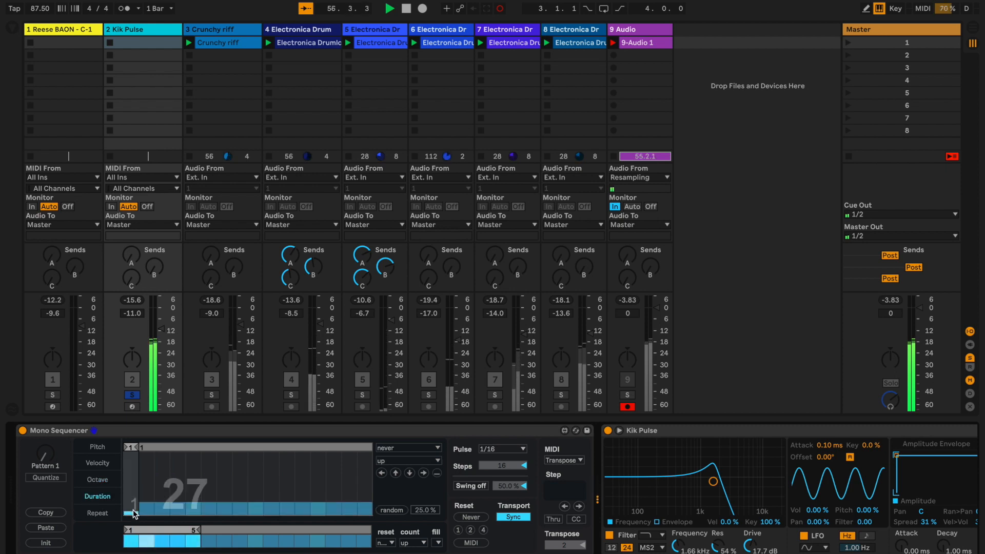
pyautogui.moveTo(135, 514); pyautogui.dragTo(133, 494)
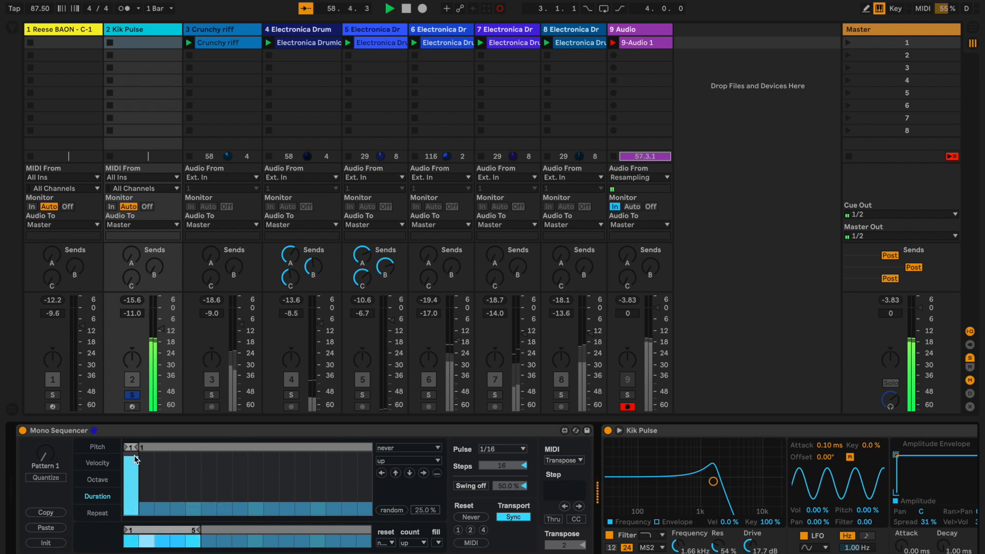
pyautogui.moveTo(136, 459); pyautogui.dragTo(134, 515)
# Step: Raise the first two repeat steps, the second to its maximum, and shorten the repeat lane's loop to two steps
pyautogui.click(97, 513)
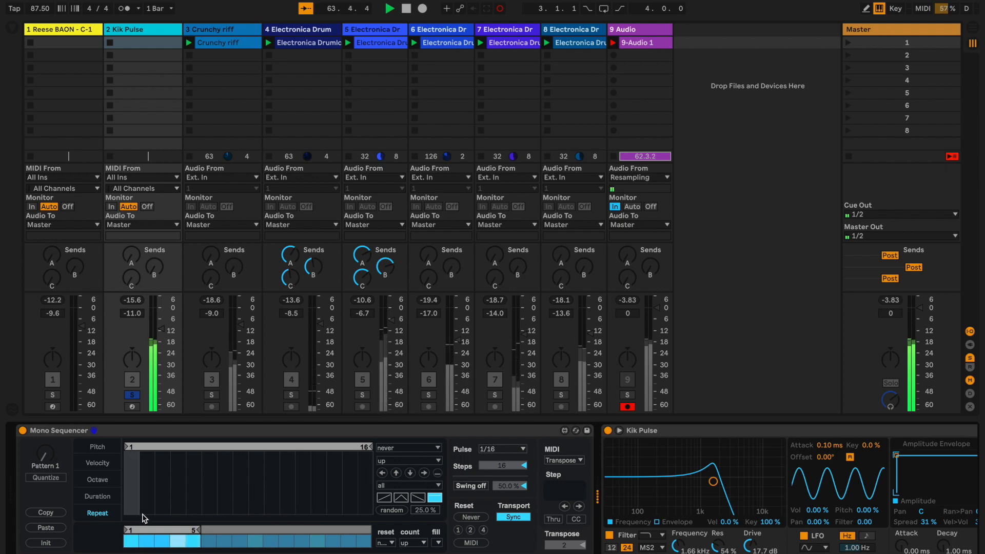
pyautogui.moveTo(132, 513); pyautogui.dragTo(146, 428)
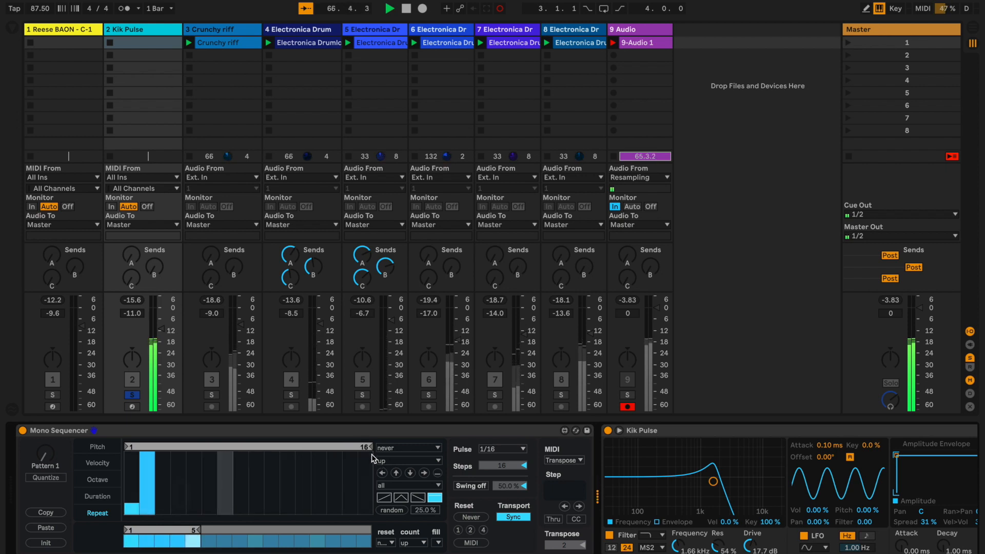
pyautogui.moveTo(352, 446); pyautogui.dragTo(166, 448)
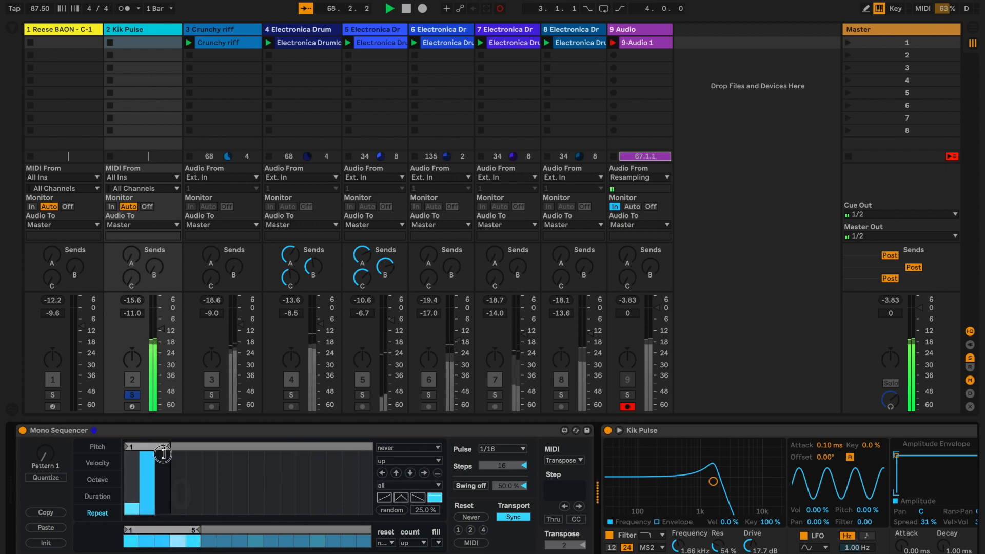
pyautogui.click(154, 460)
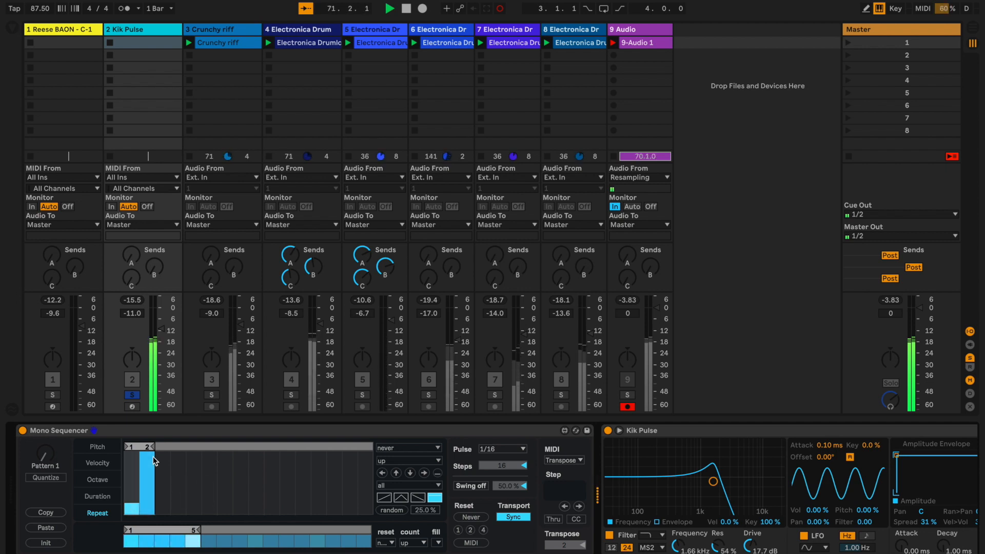
# Step: Try repeat counts of 12, 16 and 10 on the second repeat step, ending at the maximum
pyautogui.moveTo(154, 461); pyautogui.dragTo(146, 467)
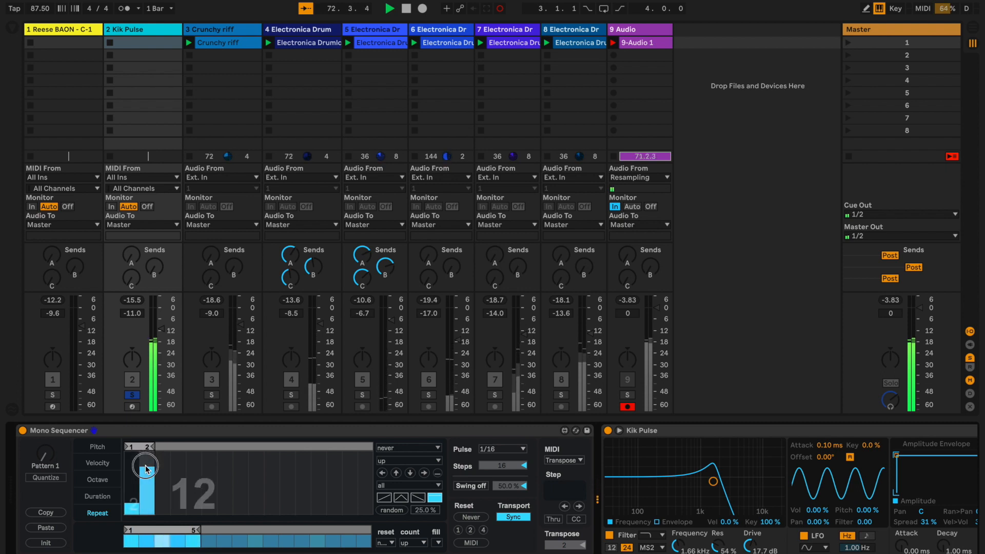
pyautogui.moveTo(146, 467); pyautogui.dragTo(147, 432)
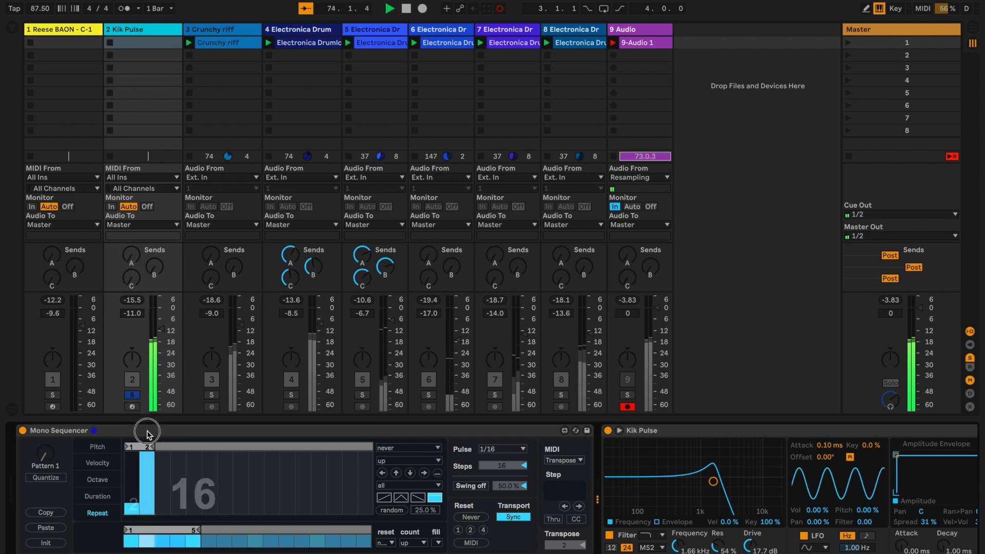
pyautogui.moveTo(149, 451); pyautogui.dragTo(149, 475)
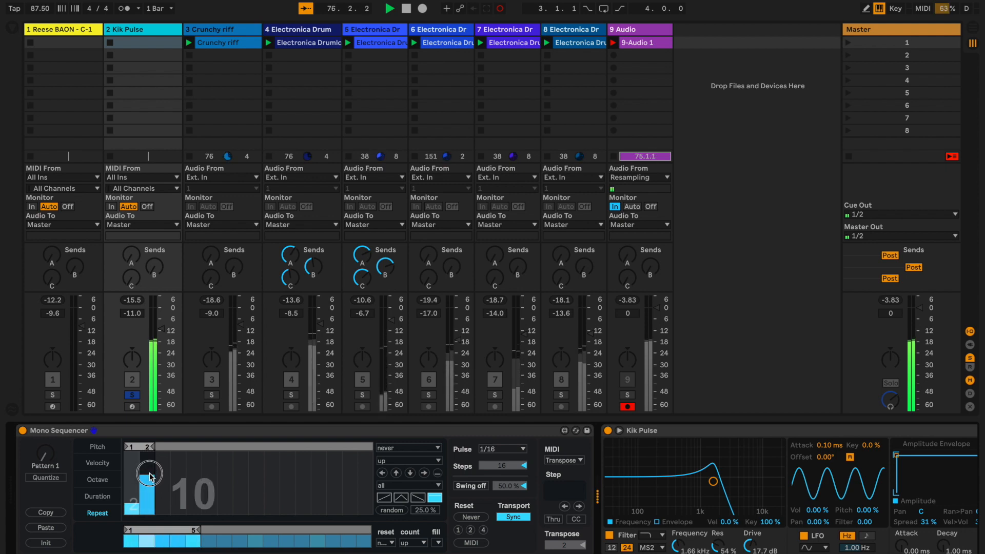
pyautogui.moveTo(150, 474)
pyautogui.mouseDown()
pyautogui.moveTo(149, 441)
pyautogui.moveTo(150, 475)
pyautogui.mouseUp()
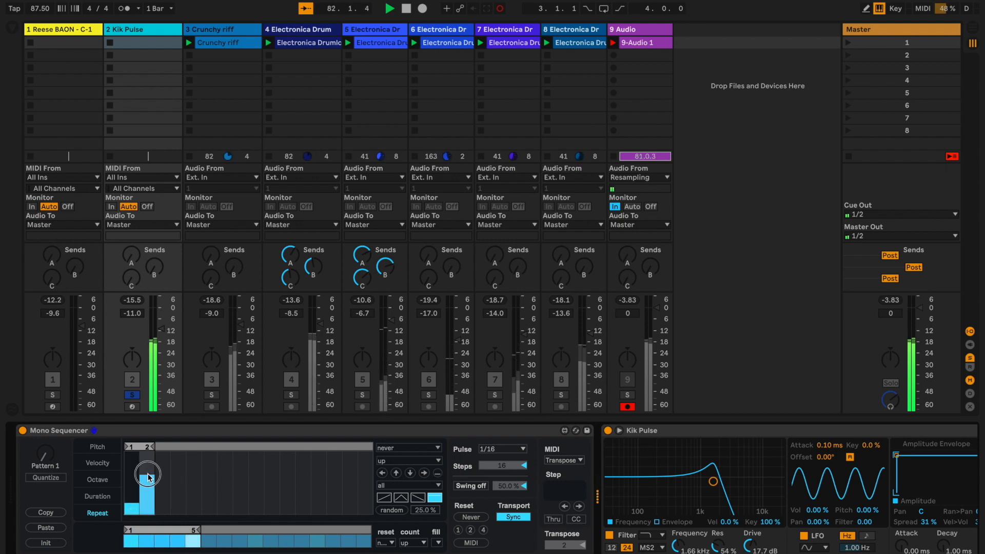
pyautogui.moveTo(149, 483); pyautogui.dragTo(147, 468)
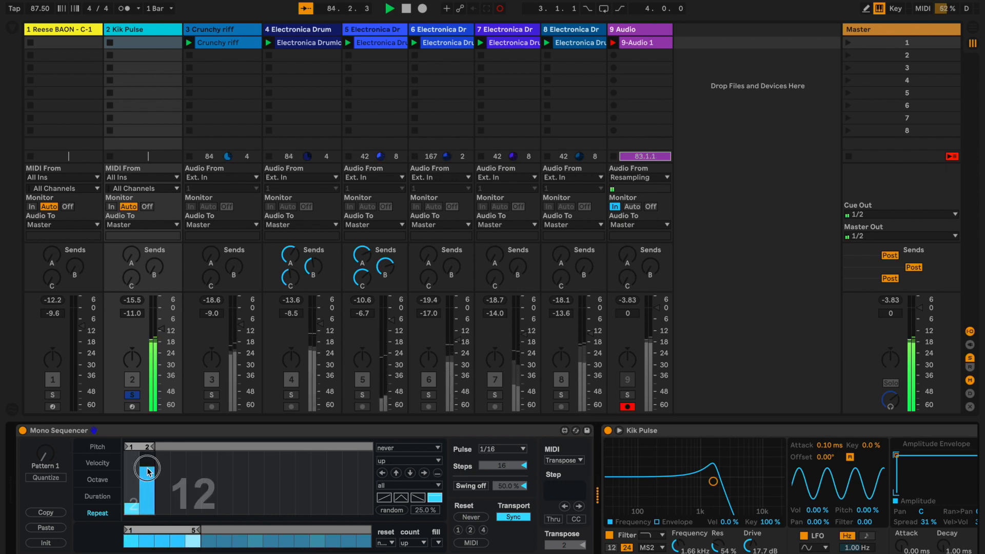
pyautogui.moveTo(148, 469); pyautogui.dragTo(148, 466)
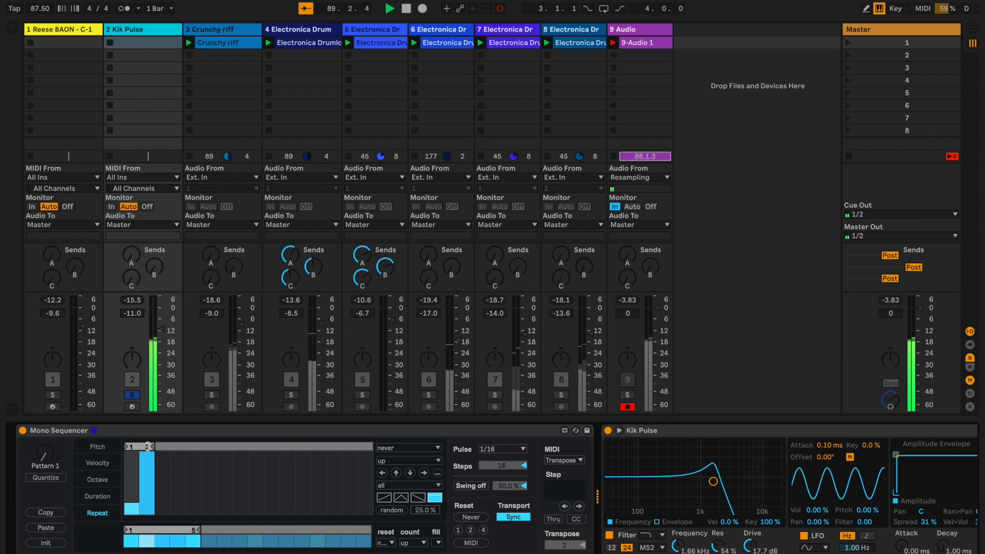
# Step: Clear the first two repeat steps to 0 and extend the repeat lane's loop to 16 steps
pyautogui.moveTo(146, 516); pyautogui.dragTo(146, 548)
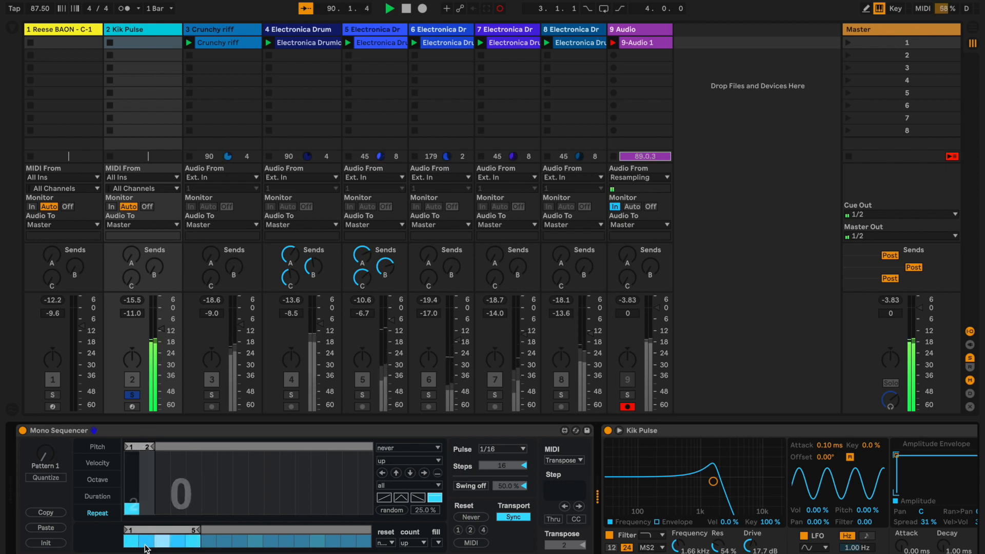
pyautogui.moveTo(132, 512); pyautogui.dragTo(132, 509)
pyautogui.moveTo(153, 447); pyautogui.dragTo(139, 450)
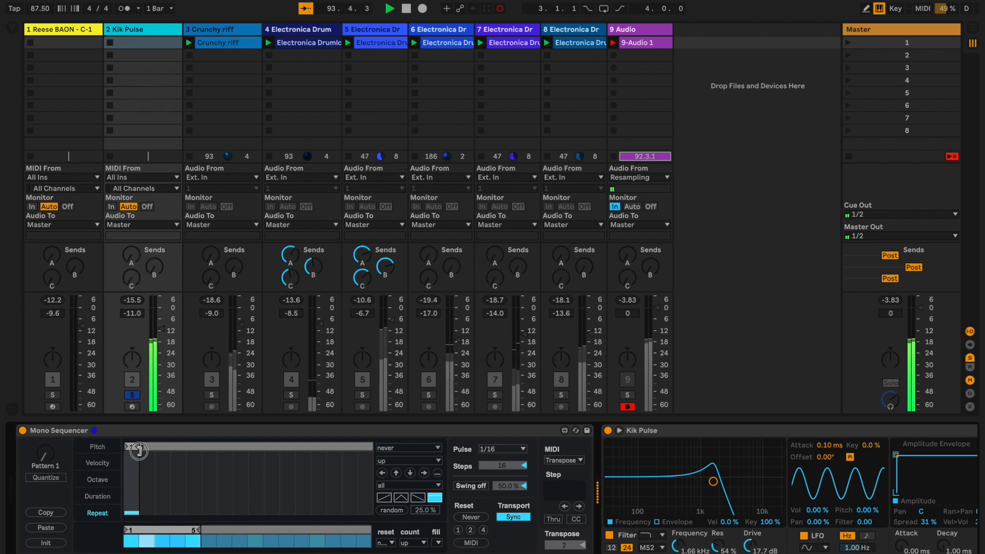
pyautogui.moveTo(138, 451); pyautogui.dragTo(373, 447)
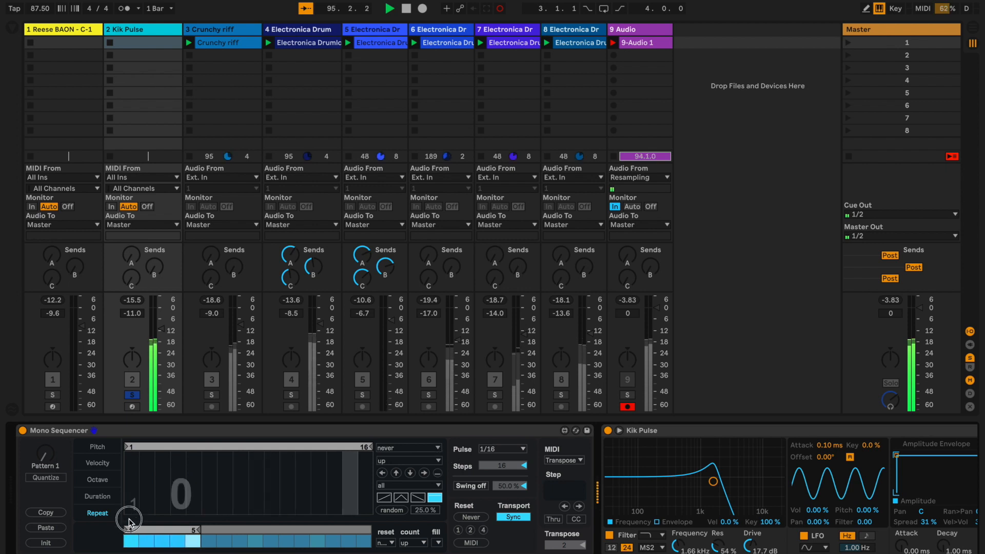
# Step: Return the Mono Sequencer to its velocity lane and turn off the Kik Pulse sampler's filter
pyautogui.click(97, 462)
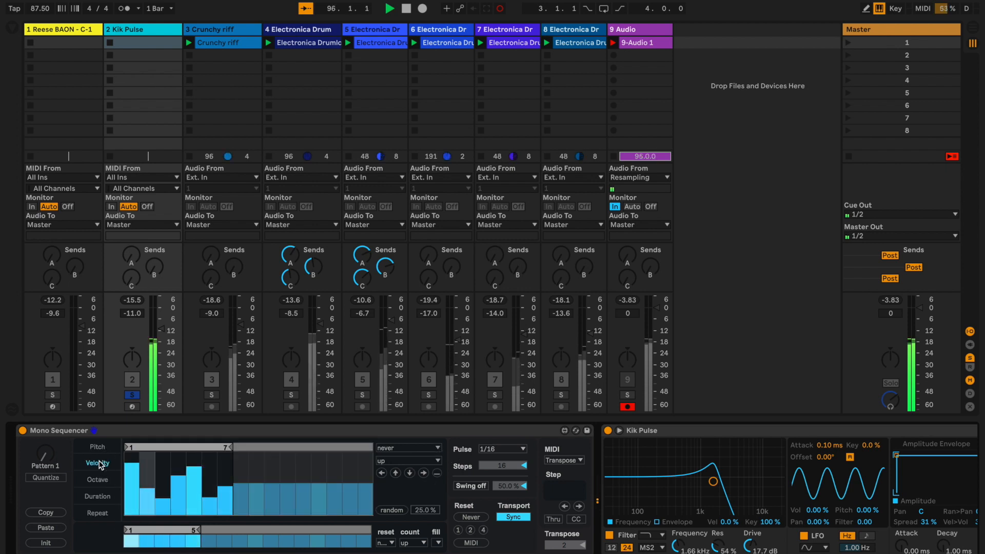
pyautogui.click(886, 508)
pyautogui.hscroll(3, 886, 508)
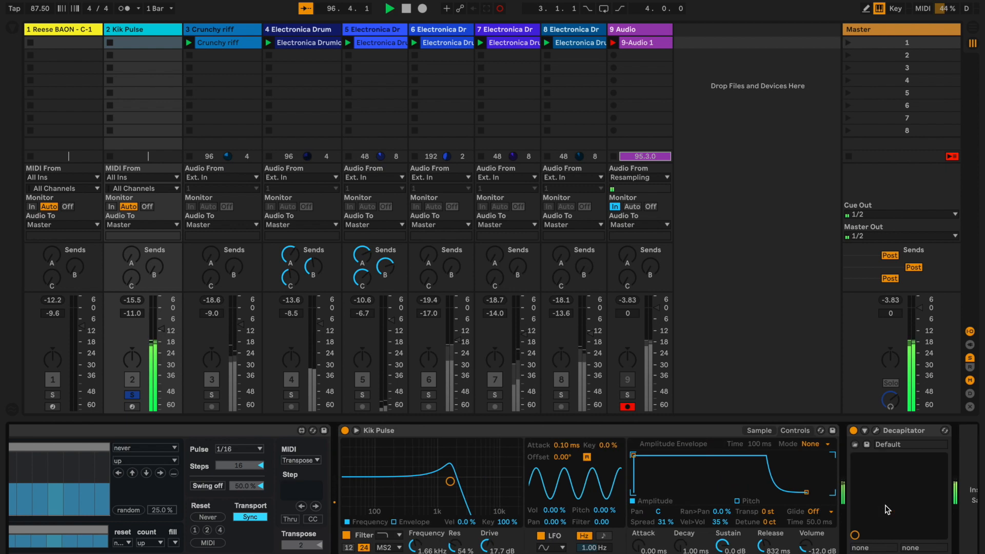
pyautogui.click(346, 535)
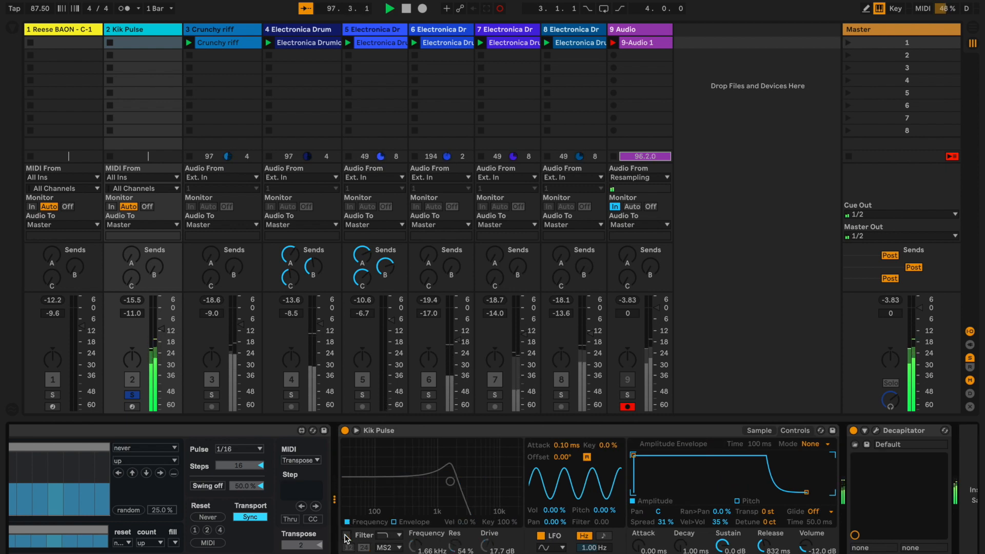
# Step: Turn the Kik Pulse sampler's filter back on with 19.0 dB drive and lengthen the amplitude release
pyautogui.click(346, 536)
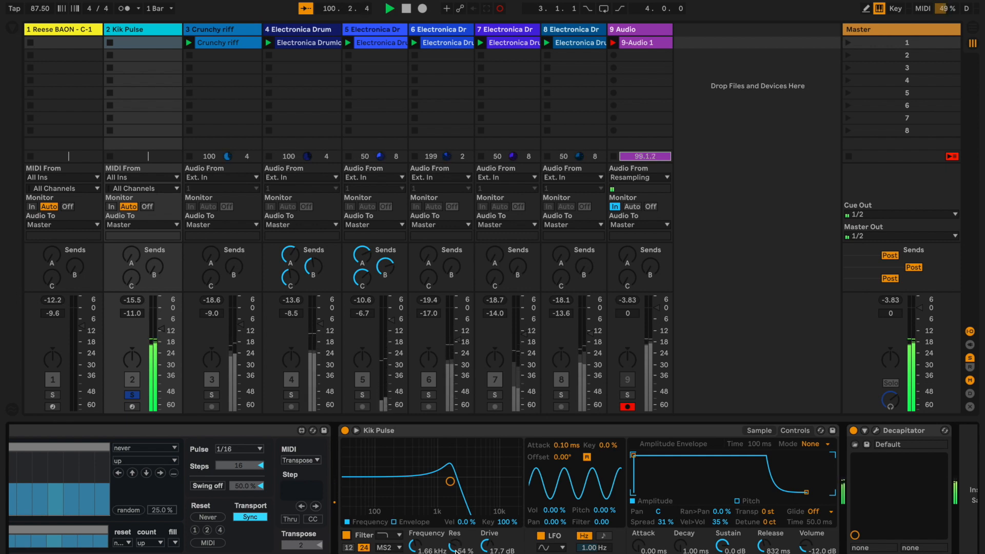
pyautogui.moveTo(485, 547); pyautogui.dragTo(485, 540)
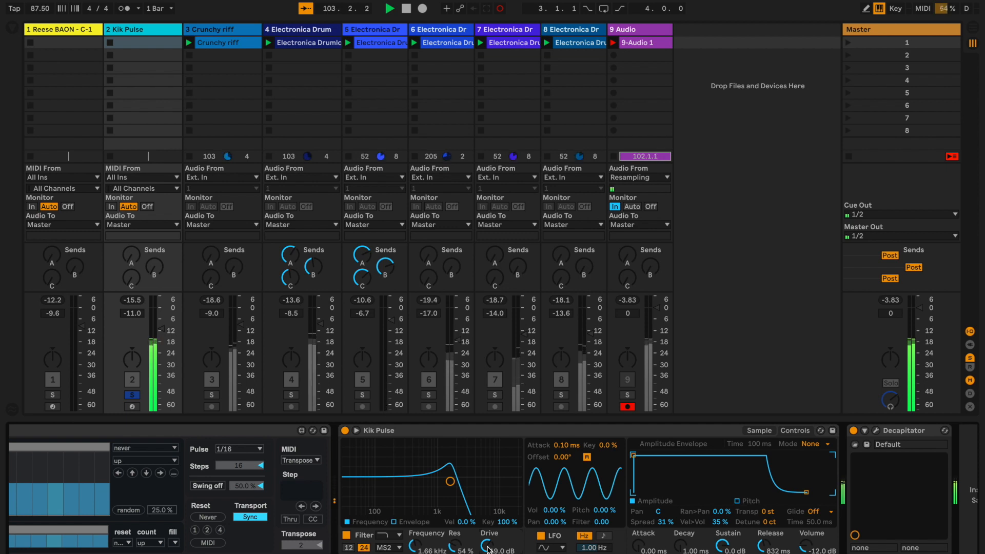
pyautogui.hscroll(2, 487, 512)
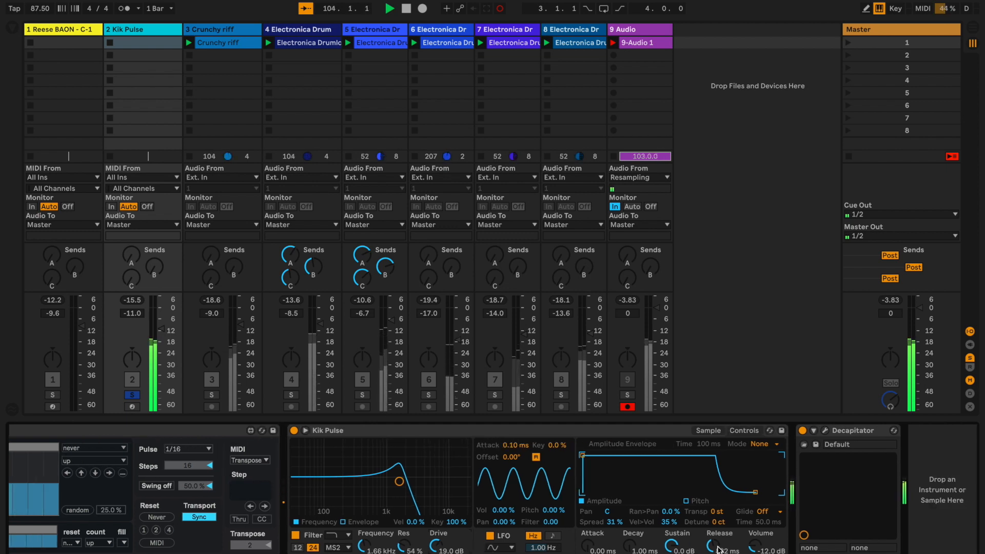
pyautogui.moveTo(714, 544); pyautogui.dragTo(719, 515)
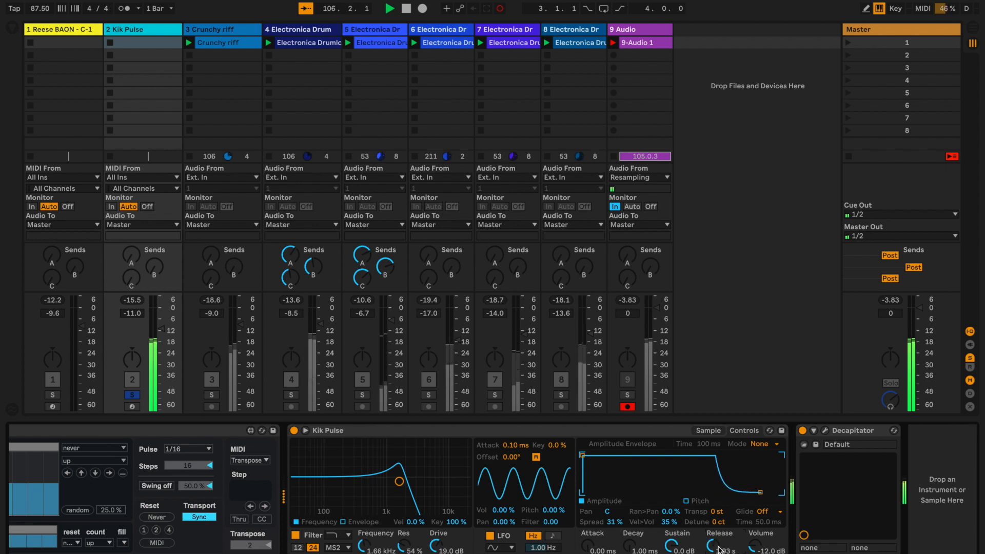
# Step: Show the Mono Sequencer's duration lane and adjust the first step's duration, ending at 23
pyautogui.hscroll(-6, 720, 550)
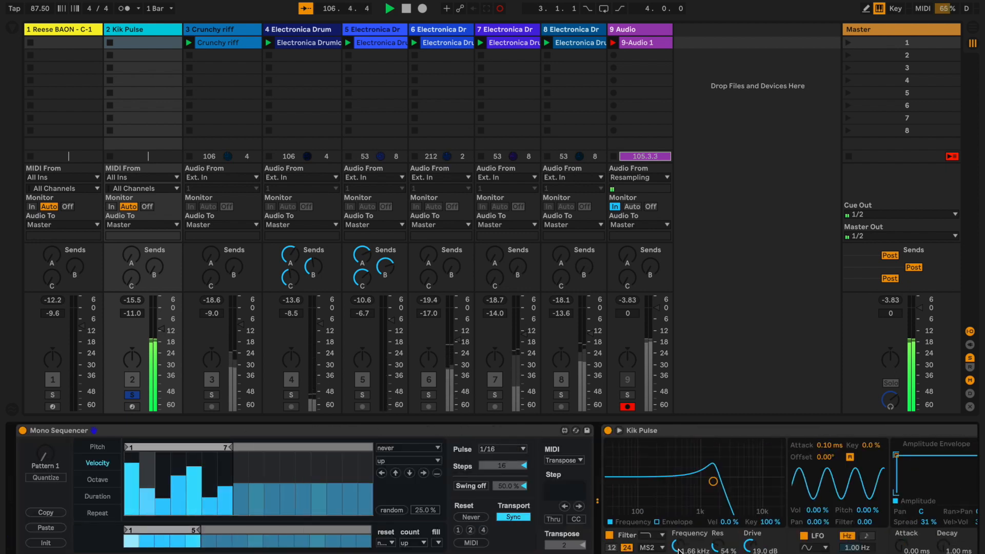
pyautogui.click(97, 496)
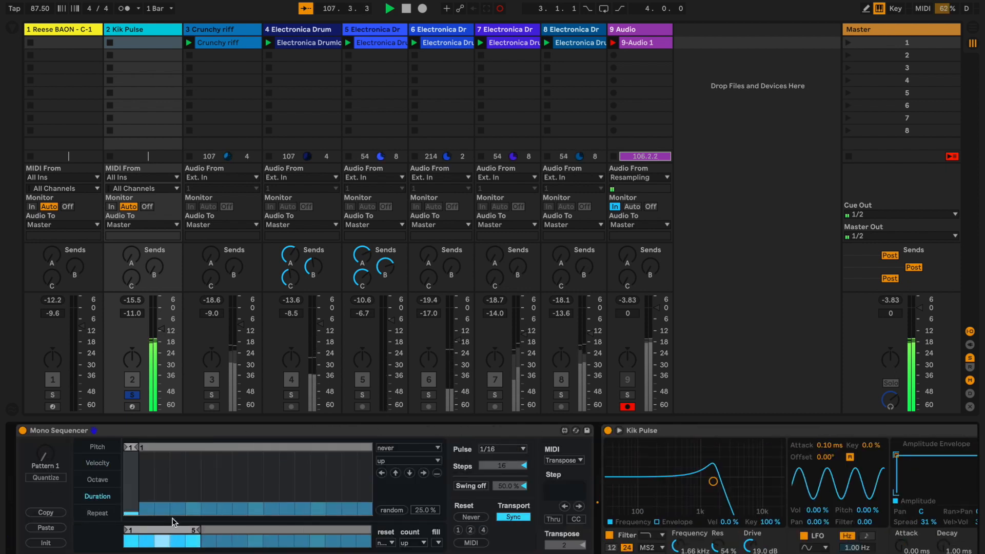
pyautogui.moveTo(137, 511); pyautogui.dragTo(137, 493)
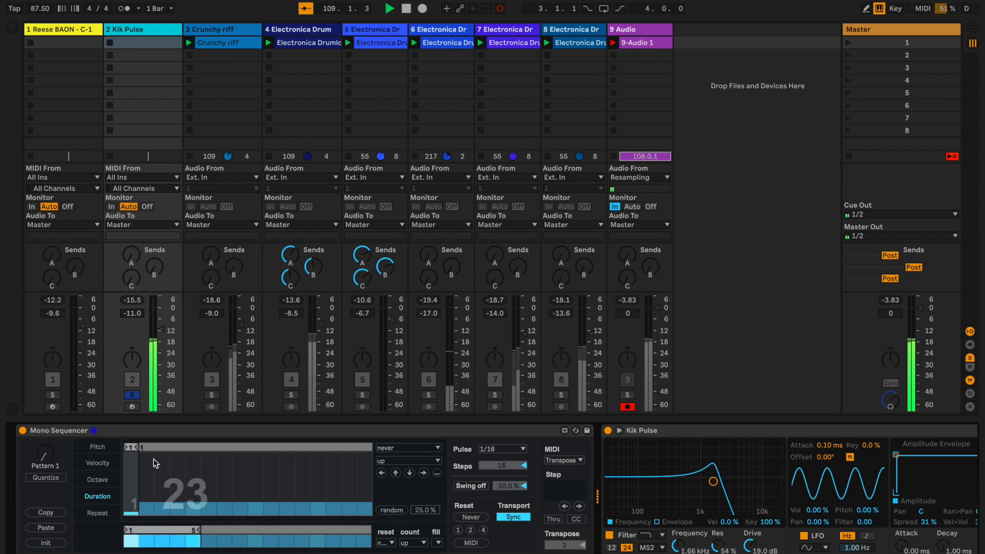
# Step: Adjust the drive and tone of Kik Pulse's Decapitator and close the plug-in window
pyautogui.hscroll(5, 790, 490)
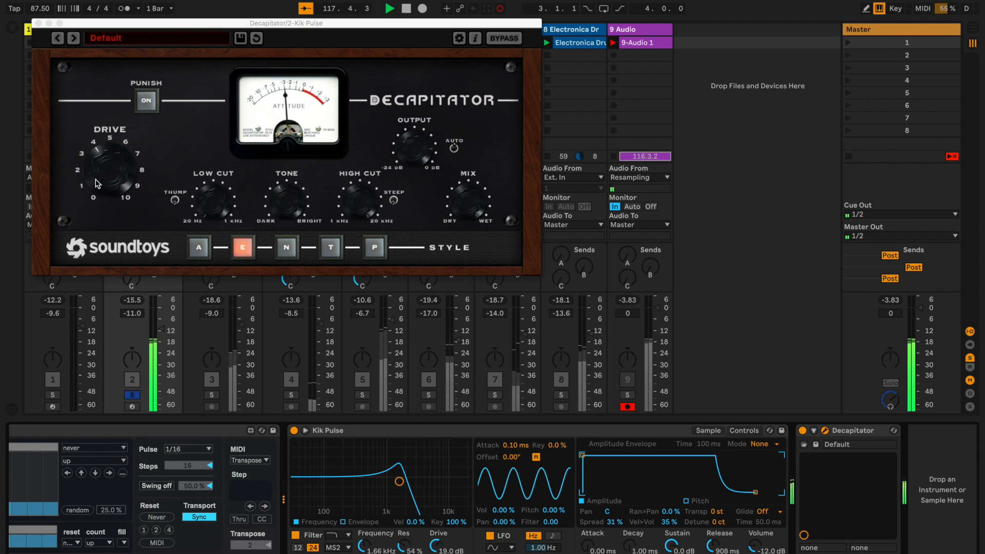
pyautogui.moveTo(96, 179); pyautogui.dragTo(99, 194)
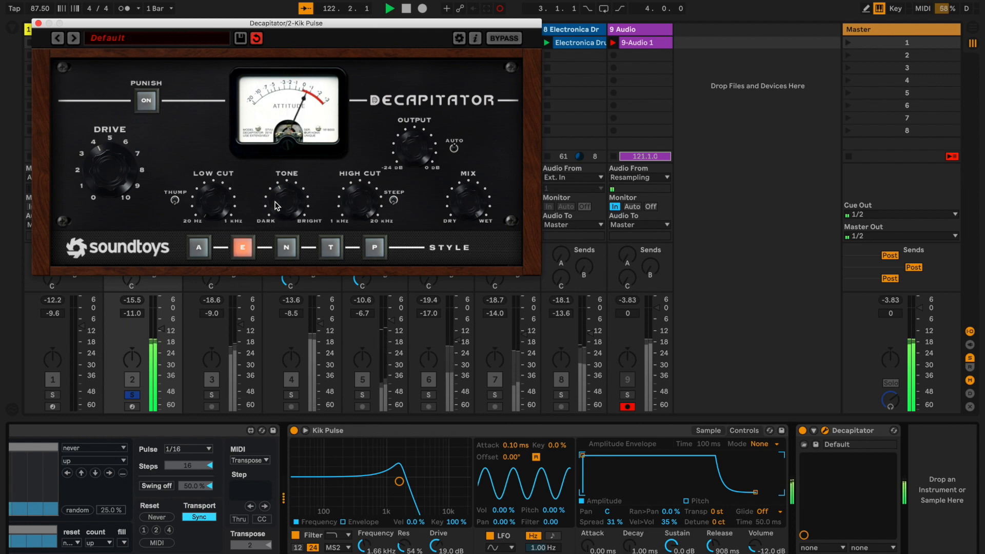
pyautogui.moveTo(277, 205); pyautogui.dragTo(280, 201)
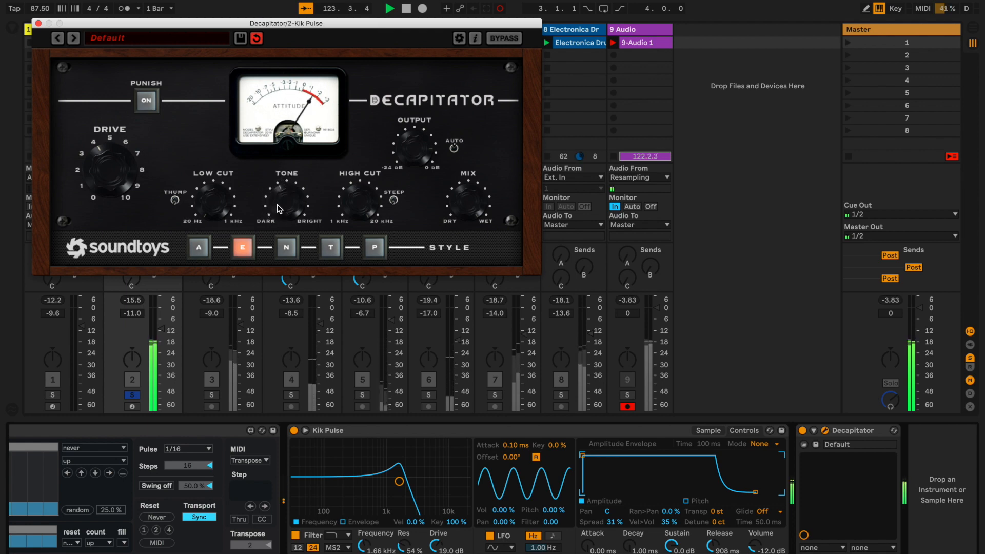
pyautogui.click(38, 23)
# Step: Move the solo from Kik Pulse to the Crunchy riff track and open the Crunchy riff clip for inspection
pyautogui.click(132, 395)
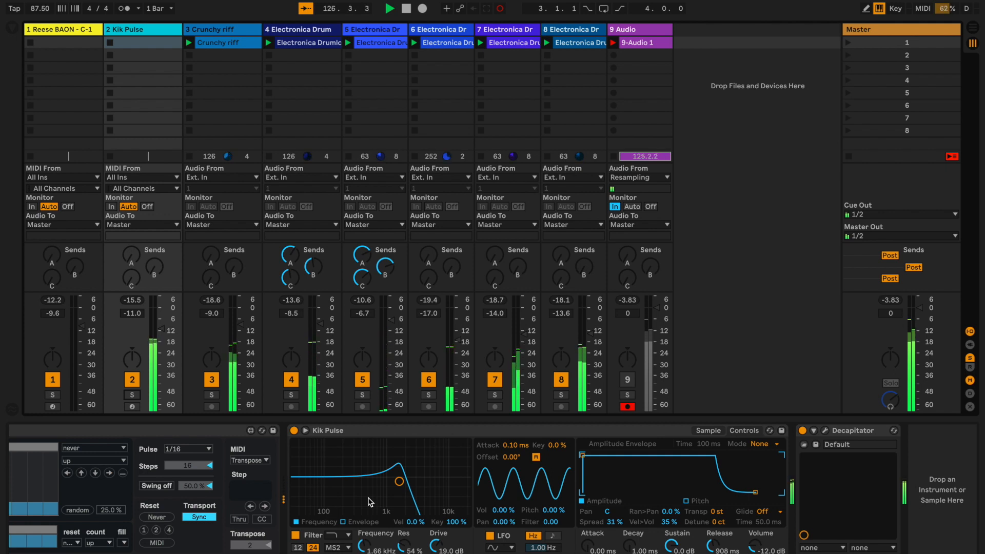
pyautogui.click(212, 395)
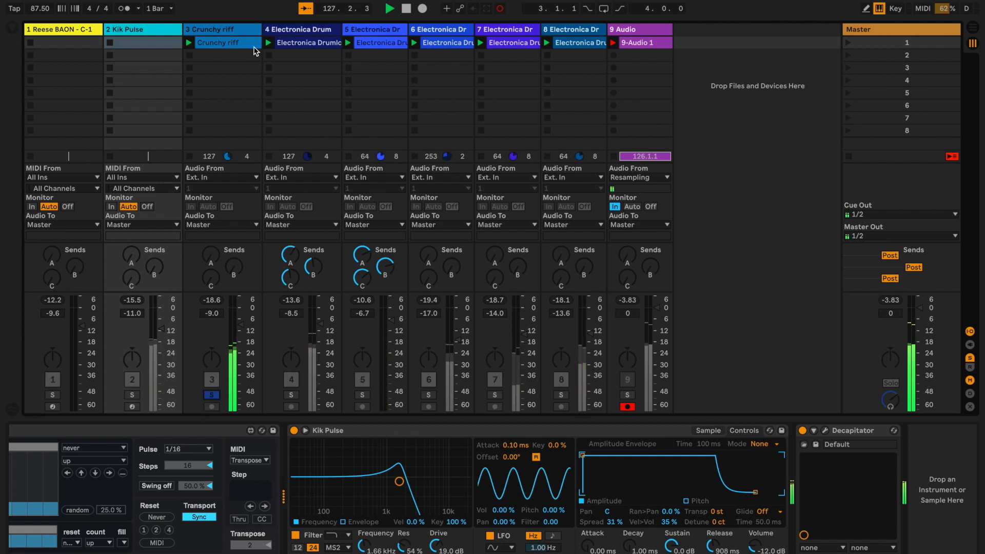
pyautogui.click(232, 29)
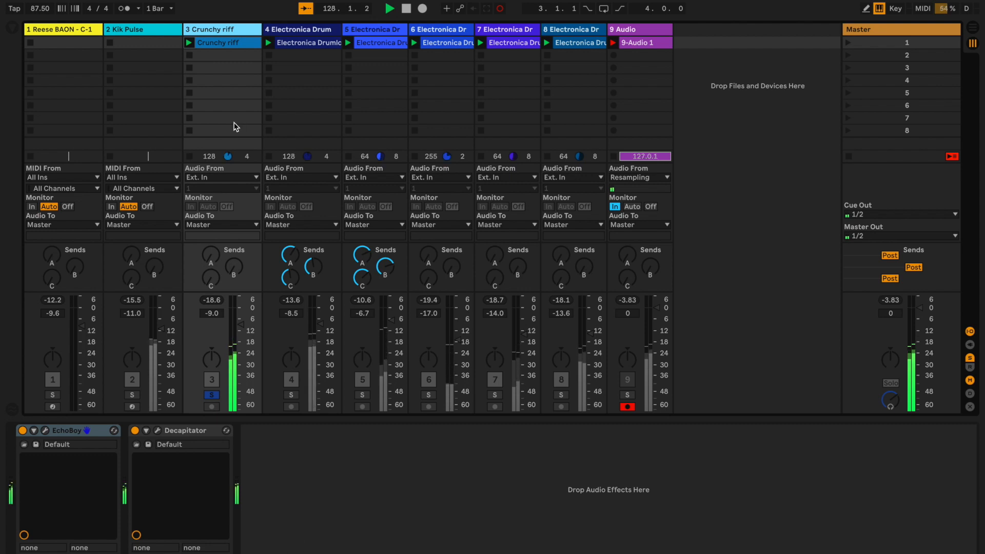
pyautogui.click(237, 46)
pyautogui.click(237, 47)
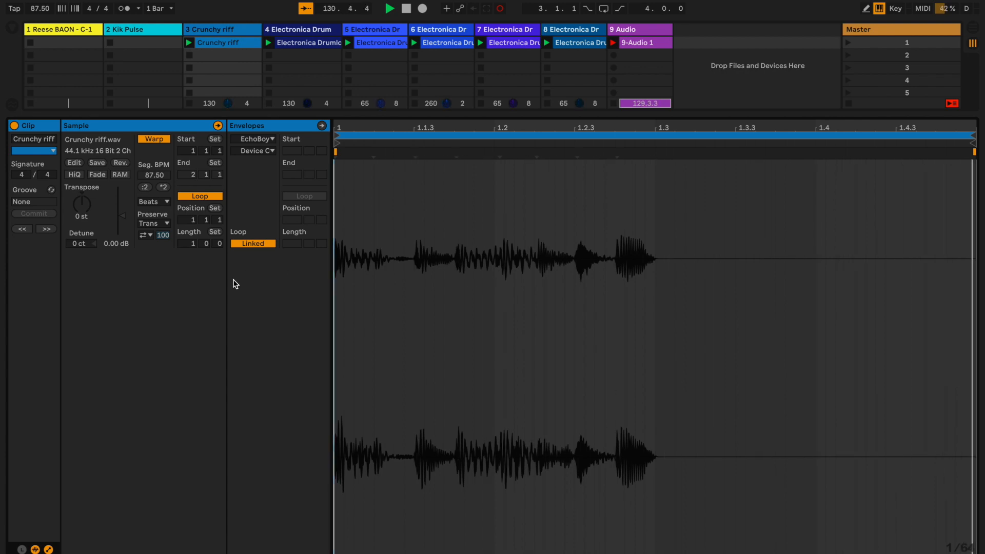
# Step: Open EchoBoy on the Crunchy riff track and compare the riff with both effects off and with only EchoBoy on
pyautogui.click(212, 28)
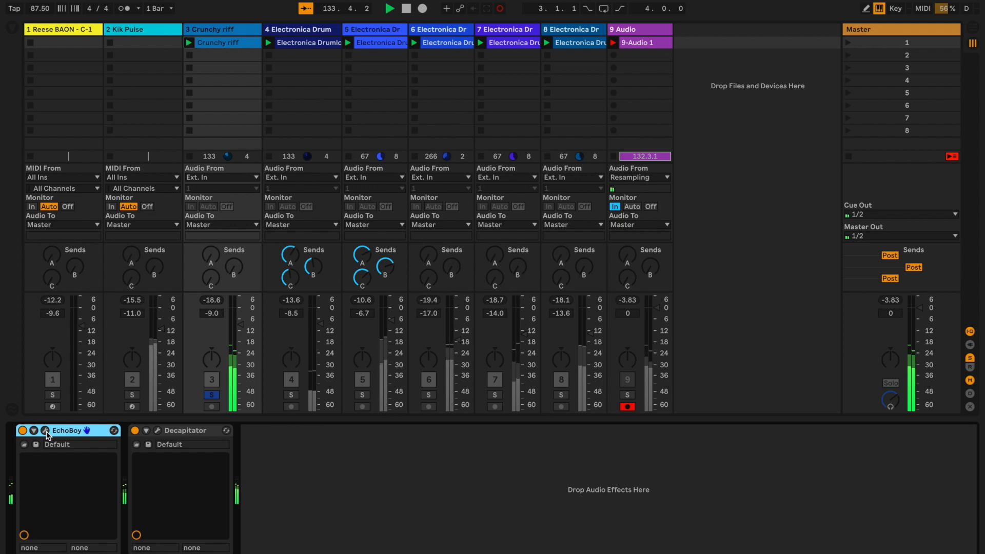
pyautogui.click(45, 432)
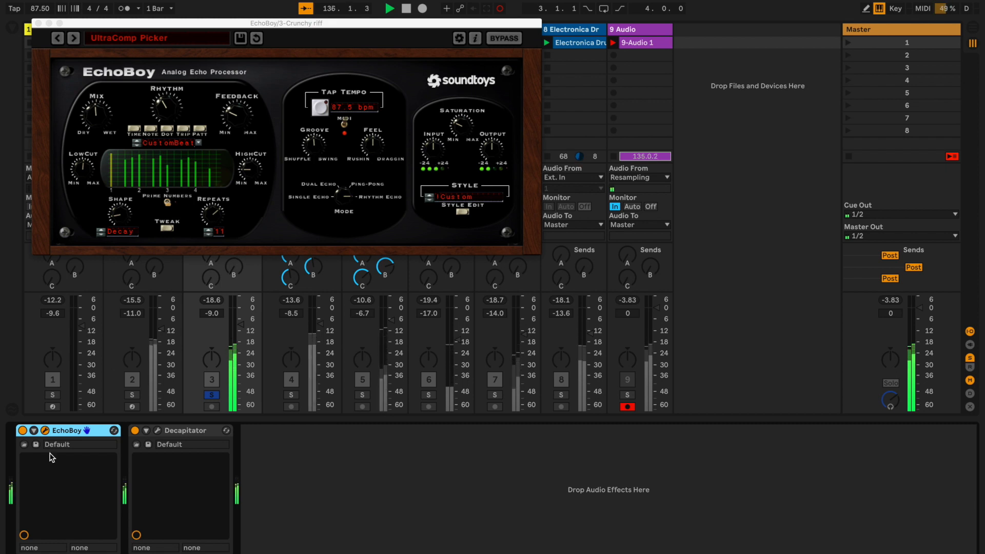
pyautogui.click(22, 431)
pyautogui.click(134, 431)
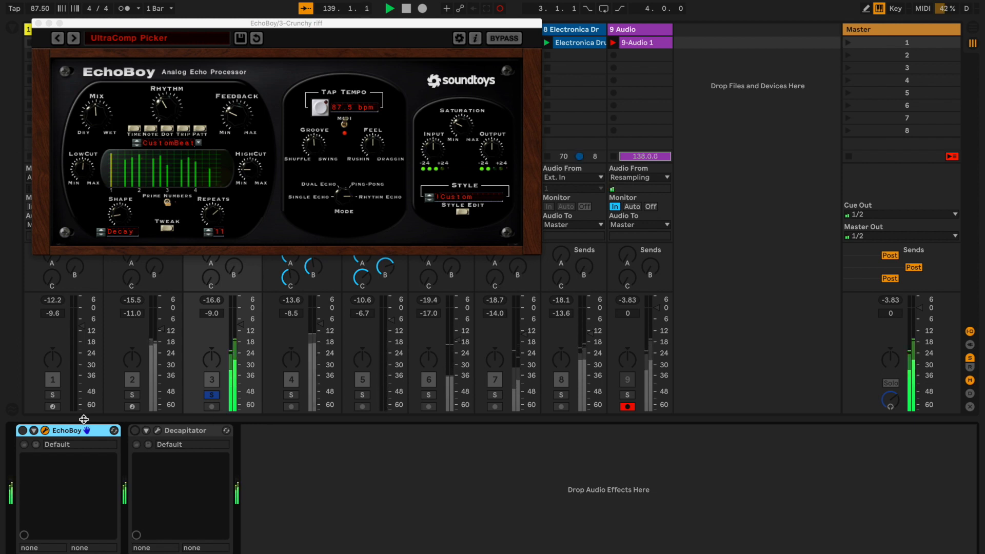
pyautogui.click(22, 430)
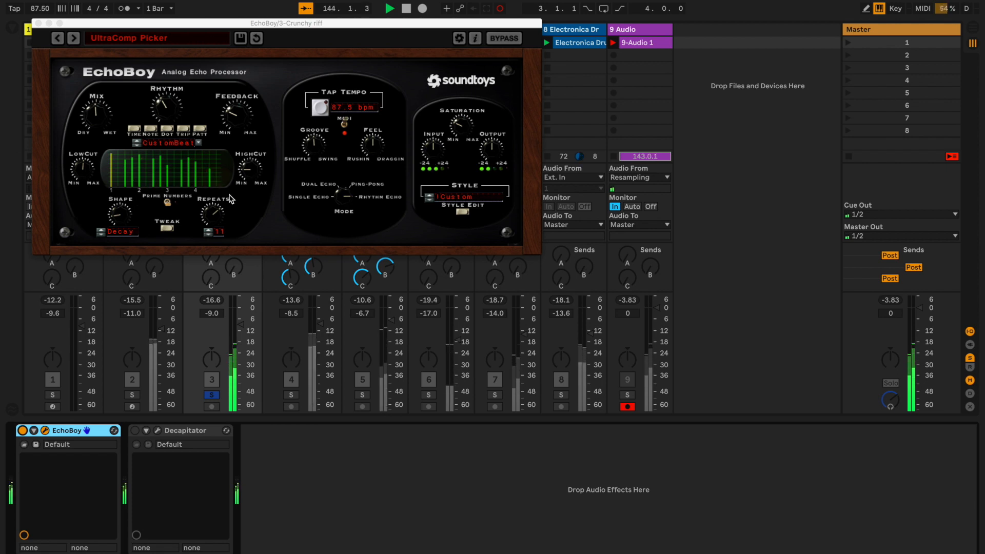
# Step: Adjust EchoBoy's saturation and feedback, and turn the Crunchy riff's Decapitator back on
pyautogui.moveTo(458, 132)
pyautogui.mouseDown()
pyautogui.moveTo(461, 80)
pyautogui.moveTo(460, 118)
pyautogui.mouseUp()
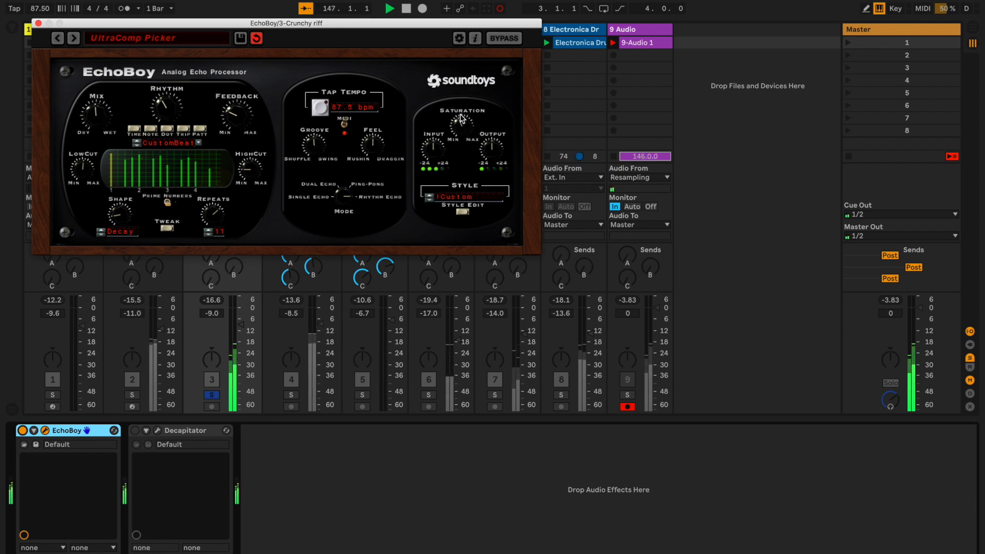
pyautogui.moveTo(231, 123)
pyautogui.mouseDown()
pyautogui.moveTo(234, 136)
pyautogui.moveTo(232, 105)
pyautogui.mouseUp()
pyautogui.moveTo(141, 24); pyautogui.dragTo(510, 10)
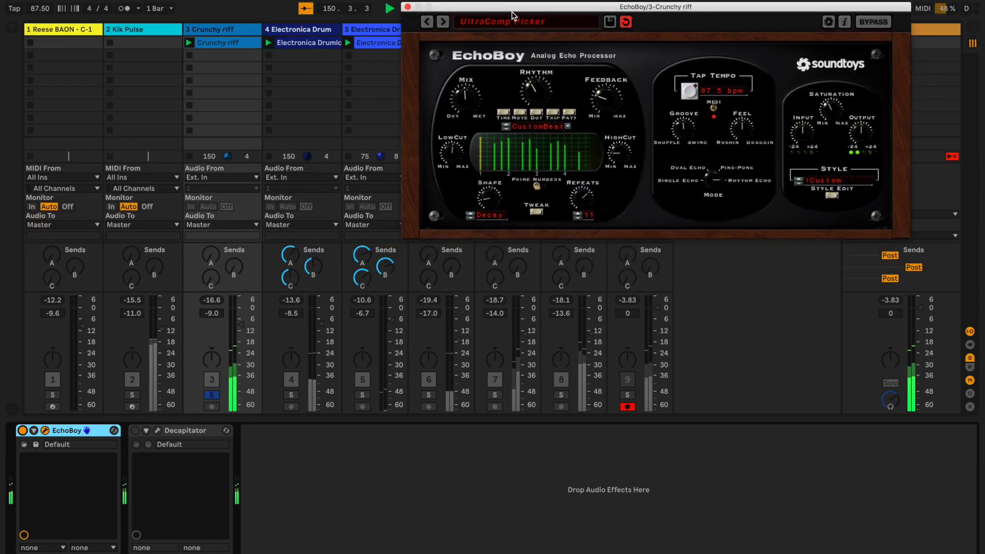
pyautogui.click(135, 431)
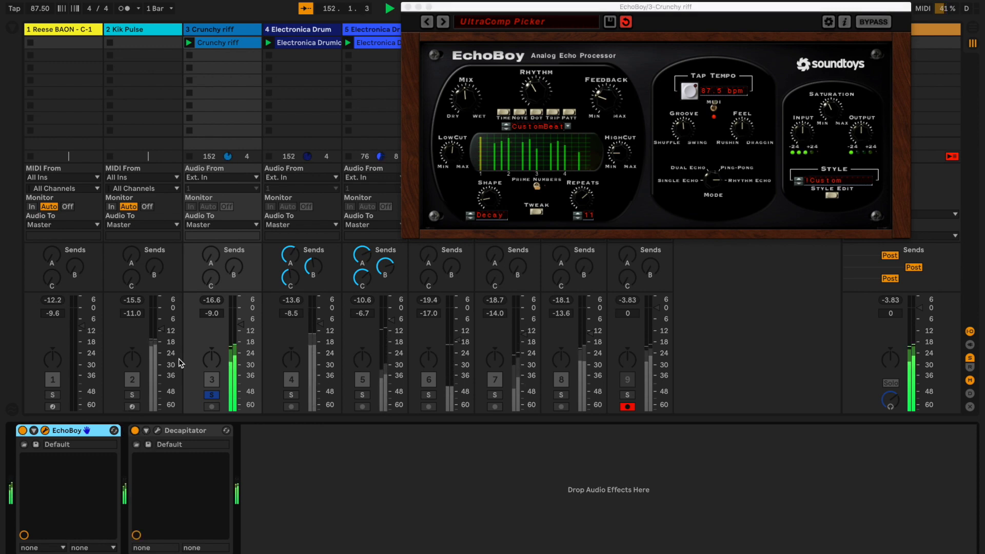
pyautogui.click(408, 7)
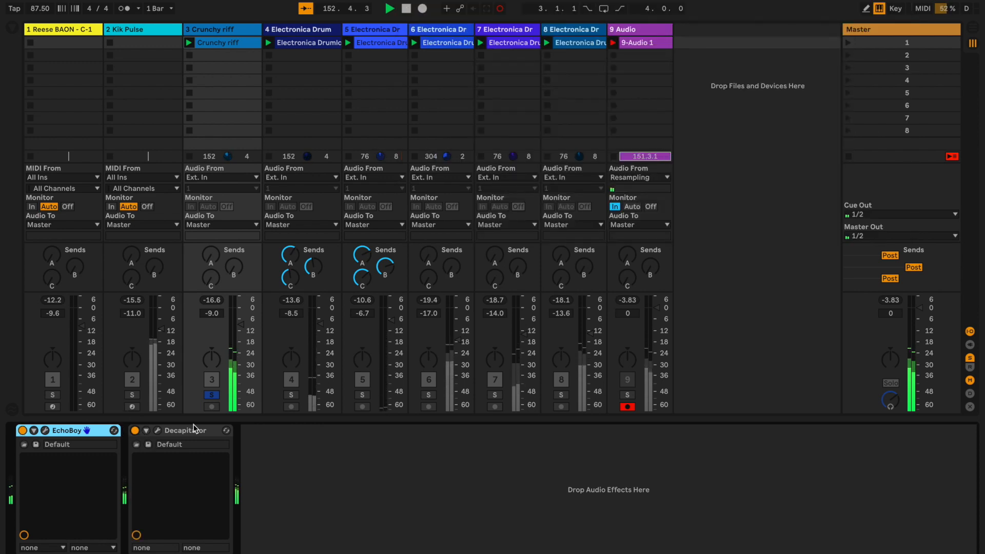
# Step: Move the solo from Crunchy riff to track 4, Electronica Drum, and disable all of its sends
pyautogui.click(212, 396)
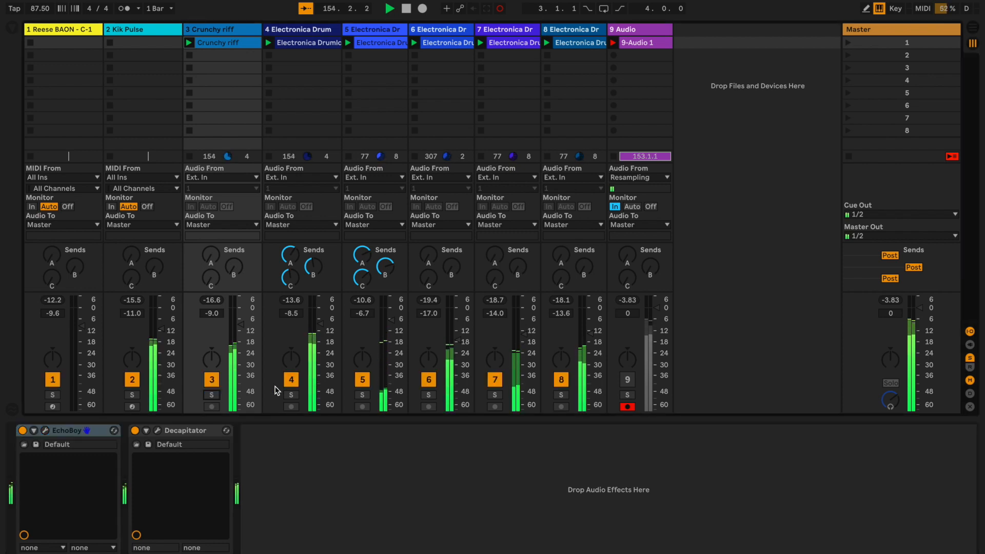
pyautogui.click(290, 395)
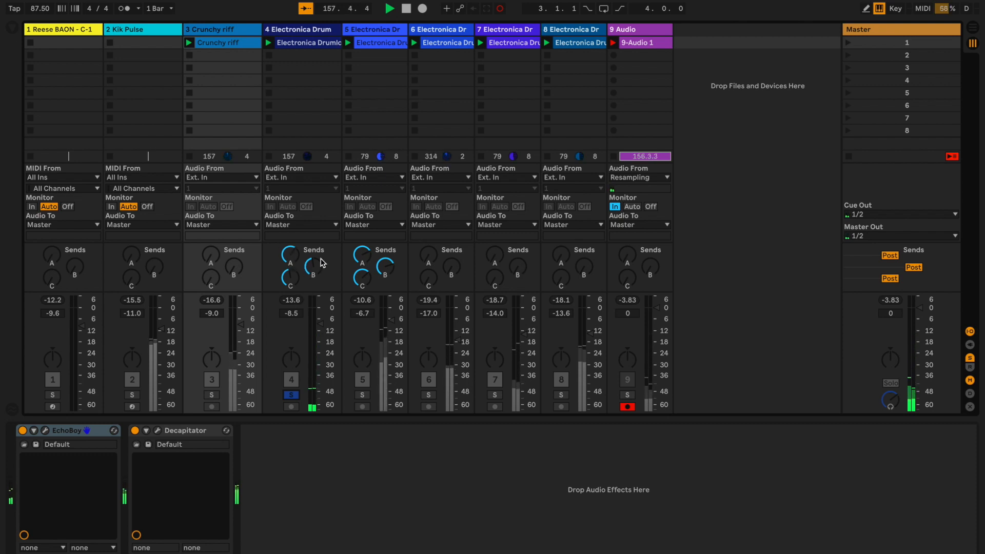
pyautogui.rightClick(289, 263)
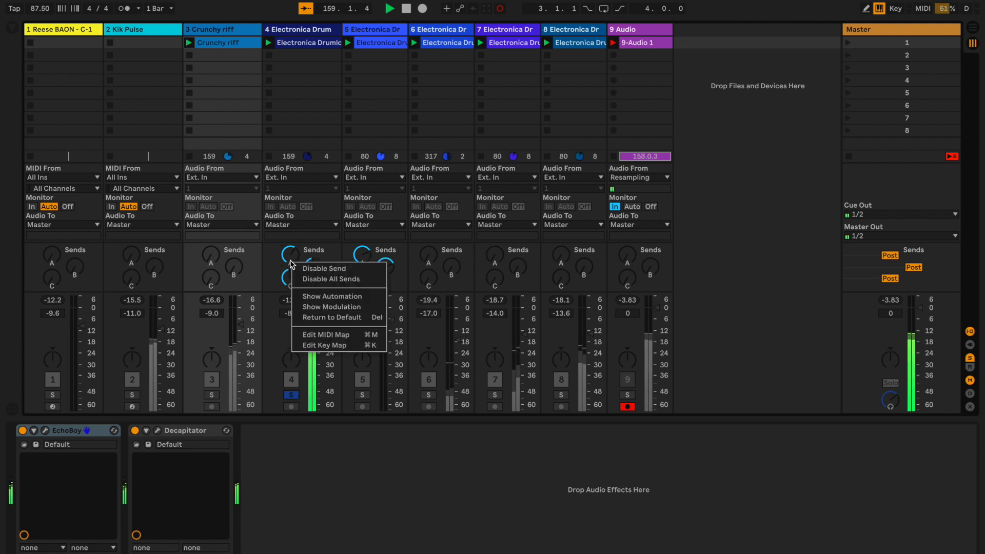
pyautogui.click(336, 281)
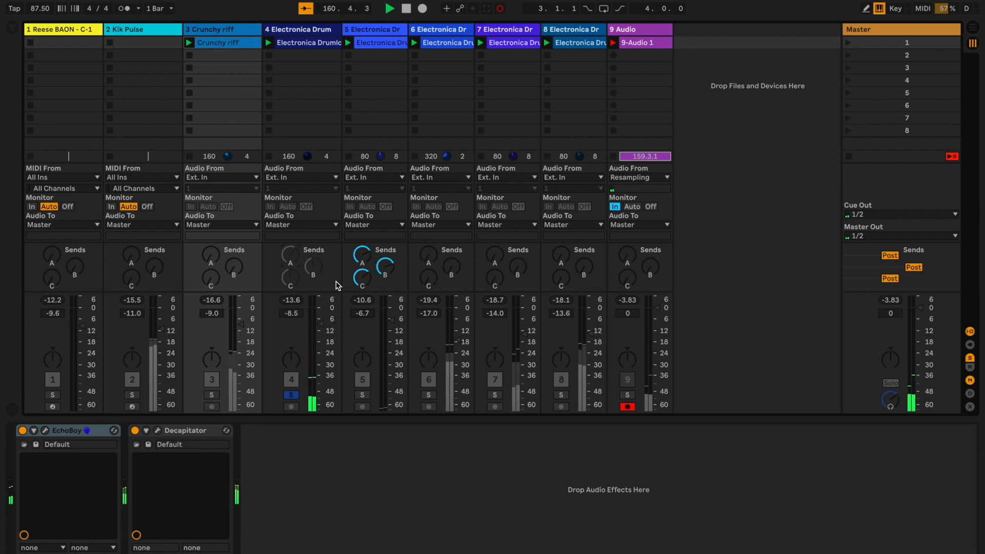
# Step: Open track 4's Electronica Drum clip and display its Clip Volume envelope
pyautogui.doubleClick(317, 42)
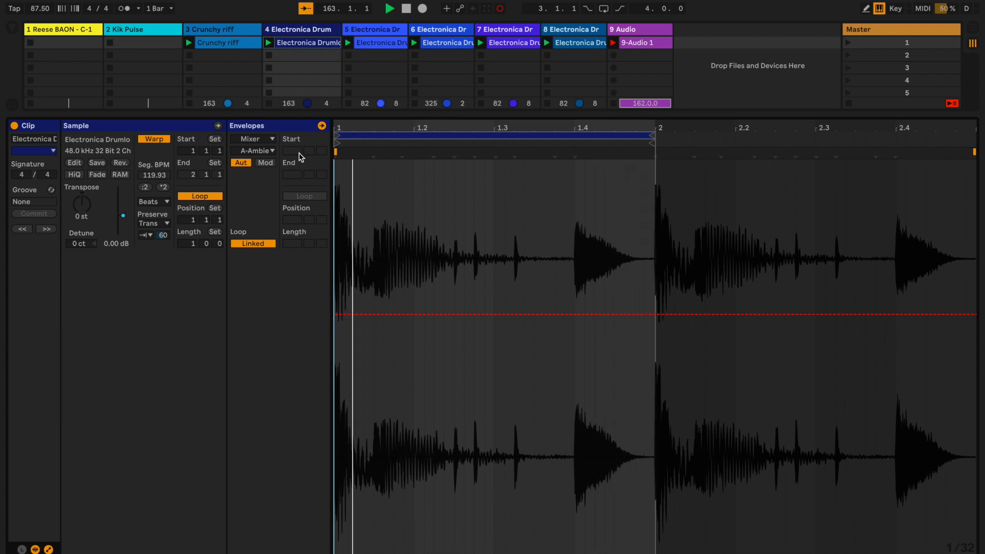
pyautogui.click(259, 141)
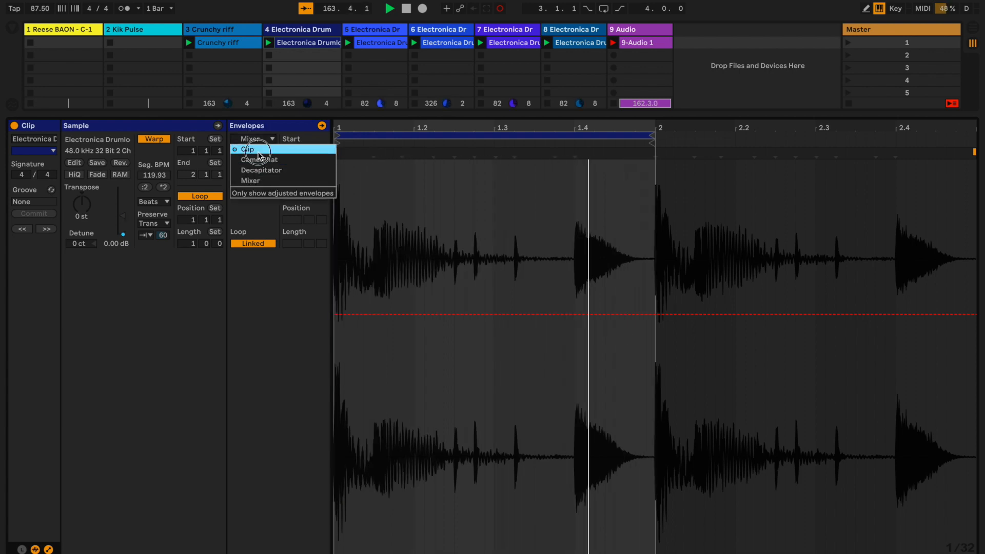
pyautogui.click(258, 152)
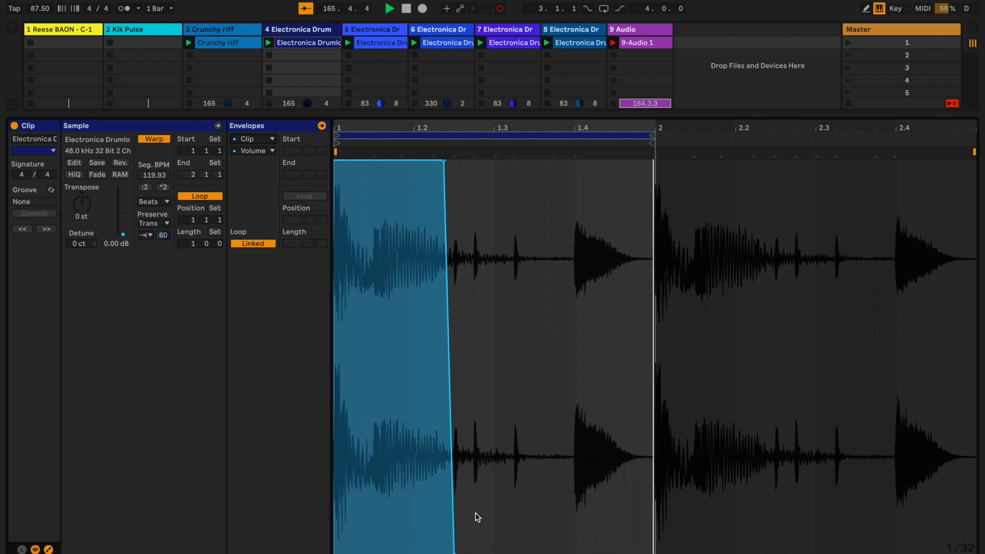
# Step: Try raising the volume envelope to full level across the whole clip, and return its lower breakpoint to 0.00 %
pyautogui.moveTo(449, 551); pyautogui.dragTo(454, 552)
pyautogui.hotkey('ctrl', 'a')
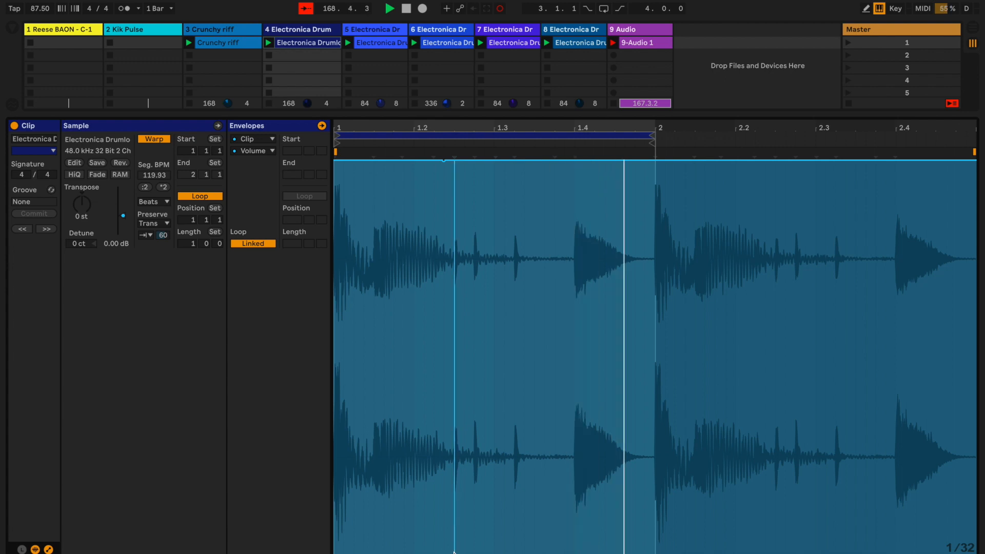
pyautogui.moveTo(454, 551); pyautogui.dragTo(334, 512)
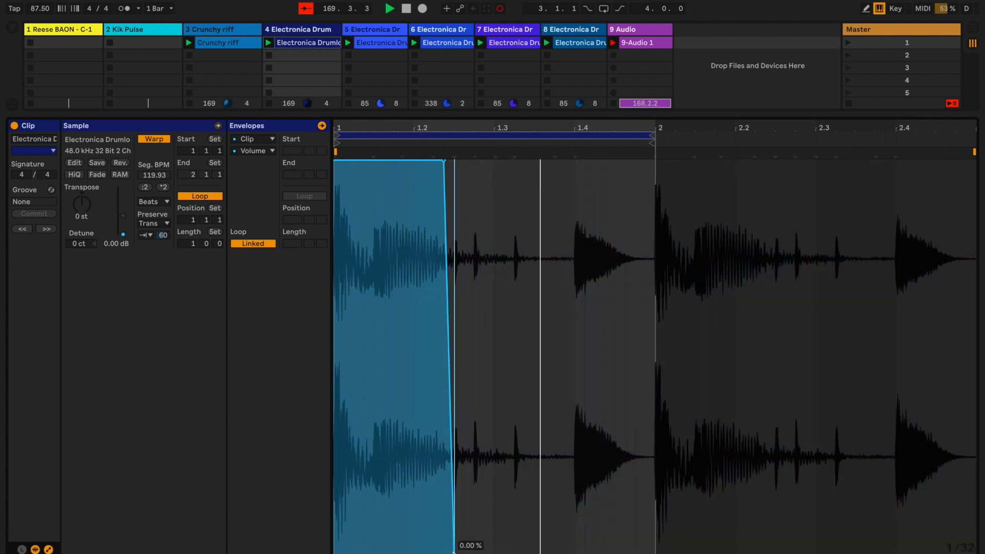
# Step: Set the clip's Beats transient envelope to 100 and raise the volume envelope's lower breakpoint to full level
pyautogui.click(147, 234)
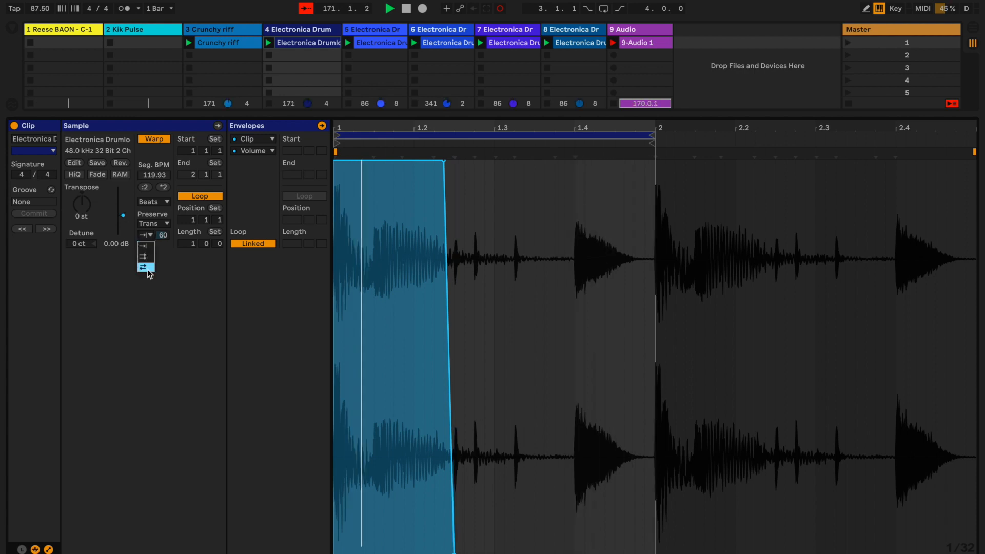
pyautogui.click(146, 260)
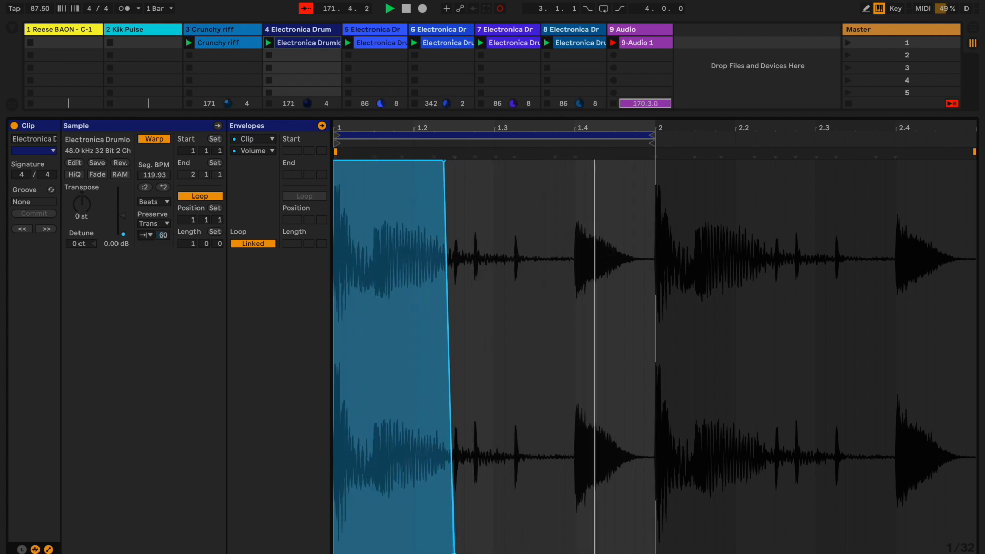
pyautogui.moveTo(161, 238)
pyautogui.mouseDown()
pyautogui.moveTo(161, 226)
pyautogui.moveTo(161, 238)
pyautogui.mouseUp()
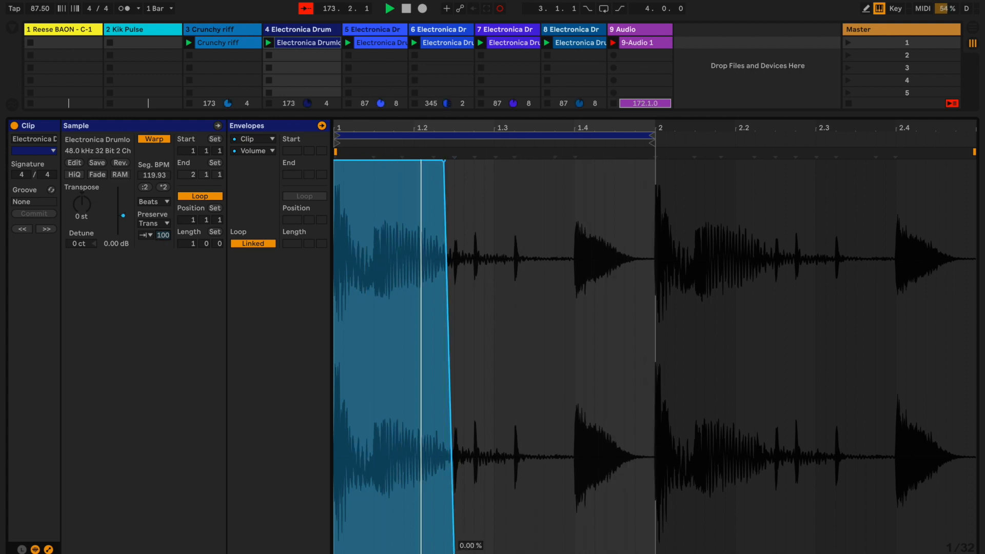
pyautogui.hotkey('ctrl', 'a')
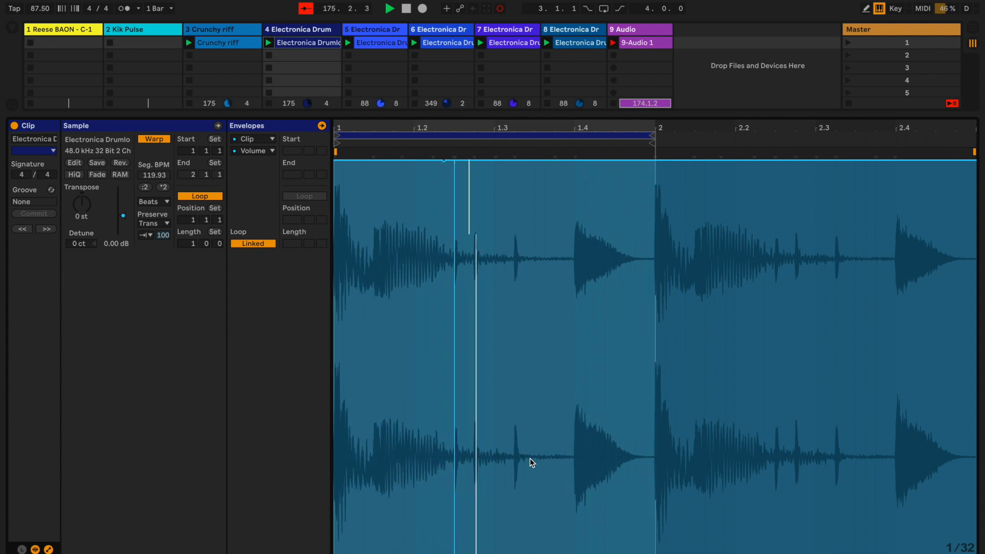
# Step: Restore the Volume envelope's drop after beat 1.2 in track 4's clip and set the transient envelope to 53
pyautogui.click(370, 312)
pyautogui.moveTo(163, 234); pyautogui.dragTo(166, 257)
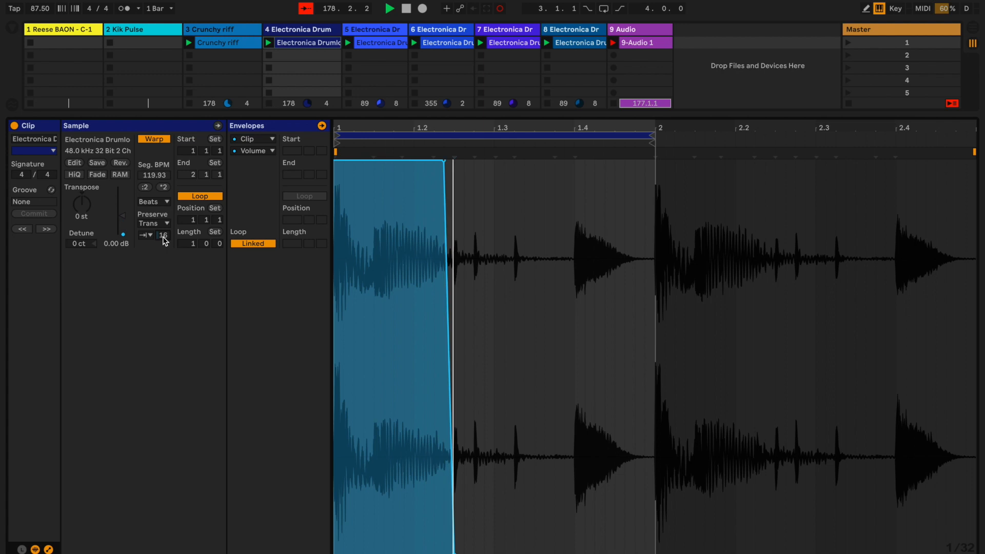
pyautogui.hotkey('ctrl', 'z')
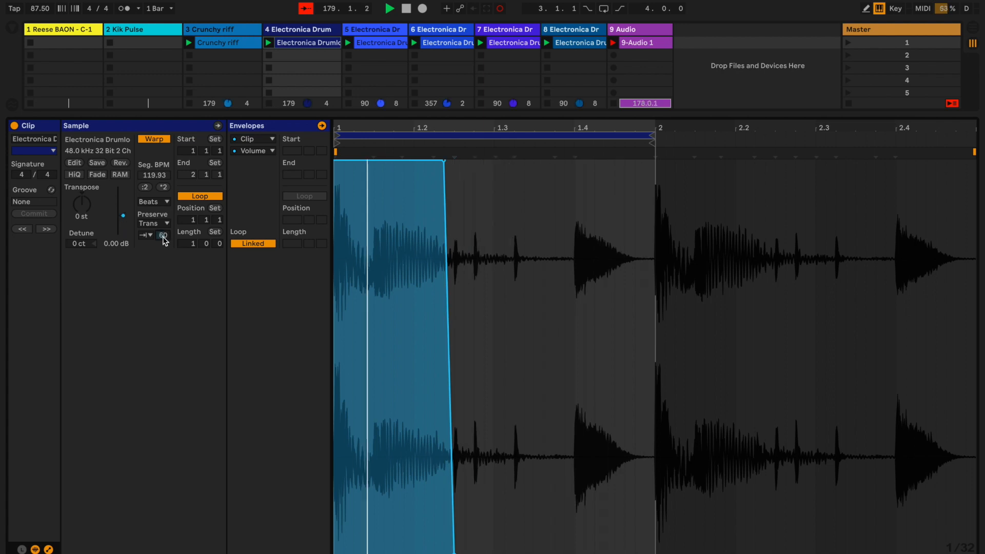
pyautogui.moveTo(164, 240); pyautogui.dragTo(165, 243)
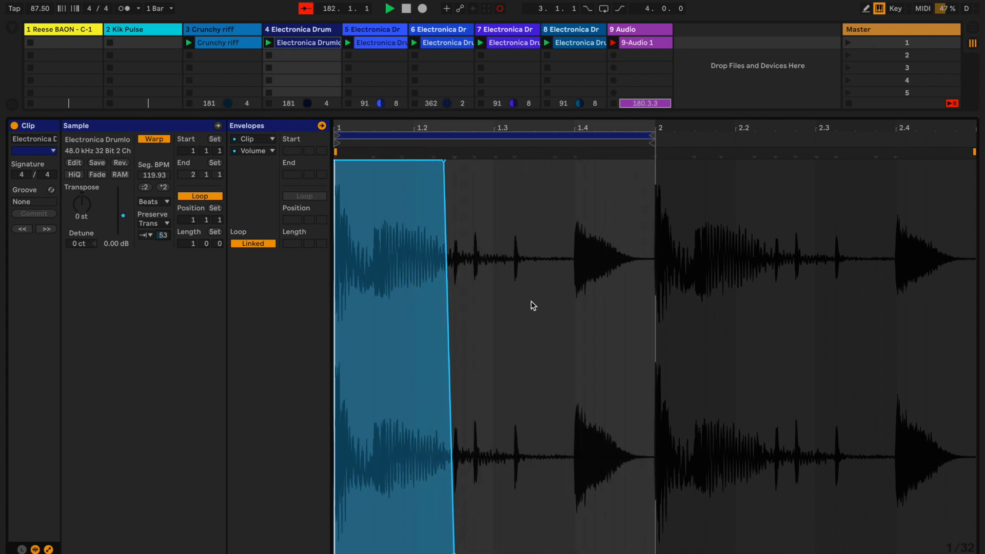
# Step: Set the BP Filter's low cutoff to 116 Hz in track 4's CamelPhat plug-in and close its window
pyautogui.hotkey('shift', 'Tab')
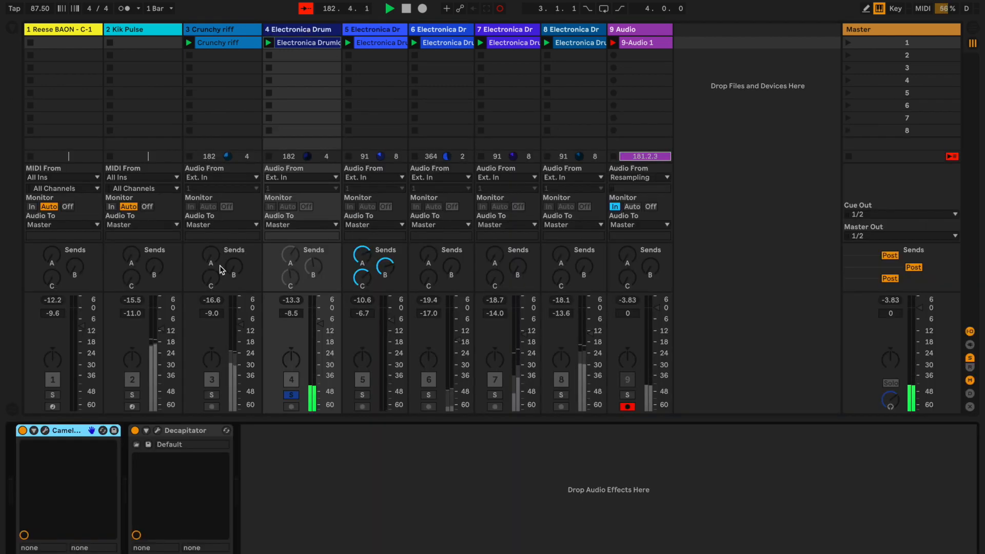
pyautogui.click(46, 430)
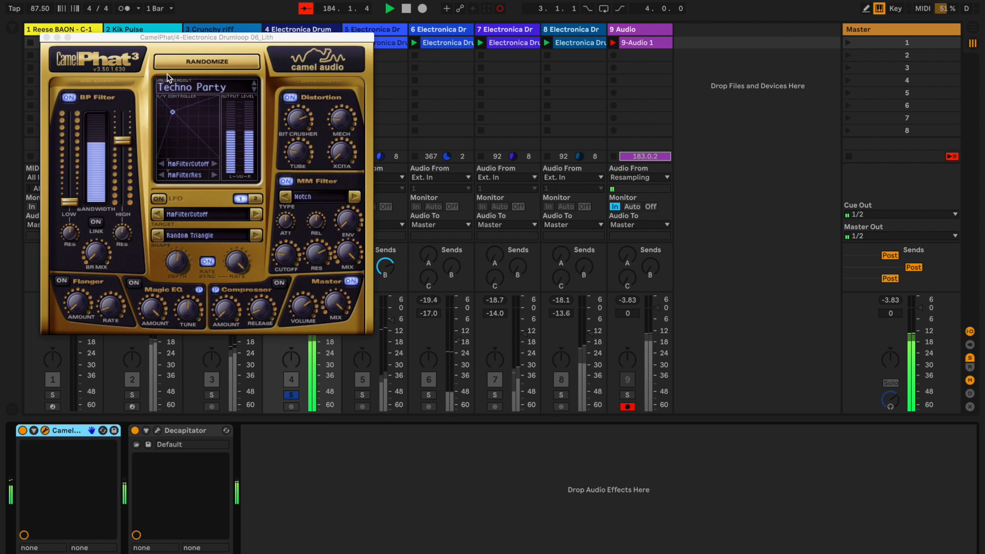
pyautogui.moveTo(198, 39); pyautogui.dragTo(660, 95)
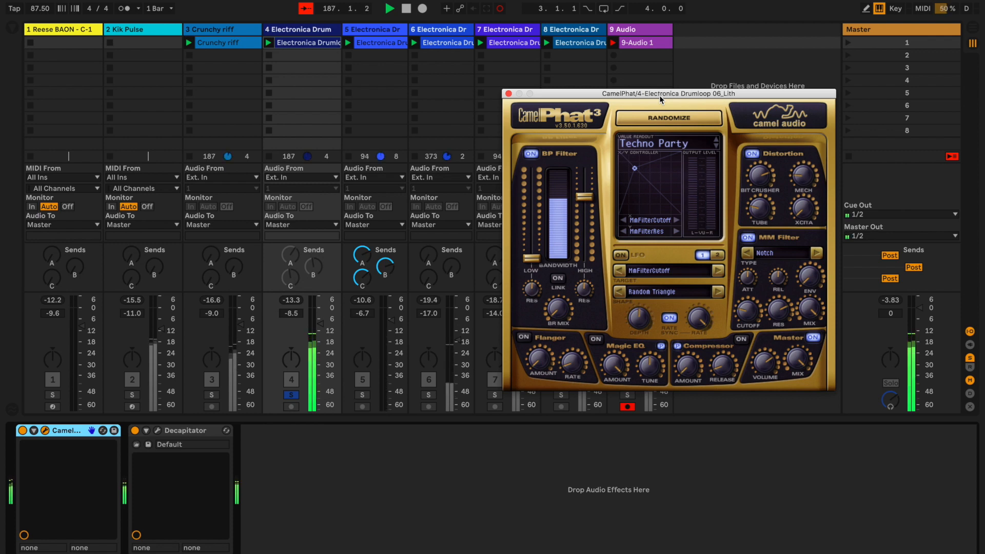
pyautogui.moveTo(531, 259); pyautogui.dragTo(534, 227)
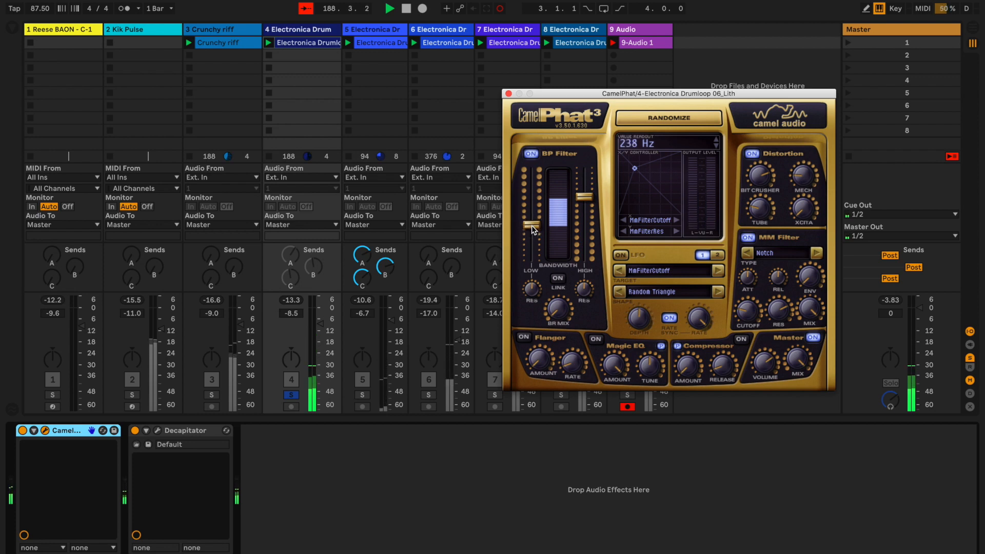
pyautogui.moveTo(532, 227)
pyautogui.mouseDown()
pyautogui.moveTo(532, 268)
pyautogui.moveTo(530, 236)
pyautogui.mouseUp()
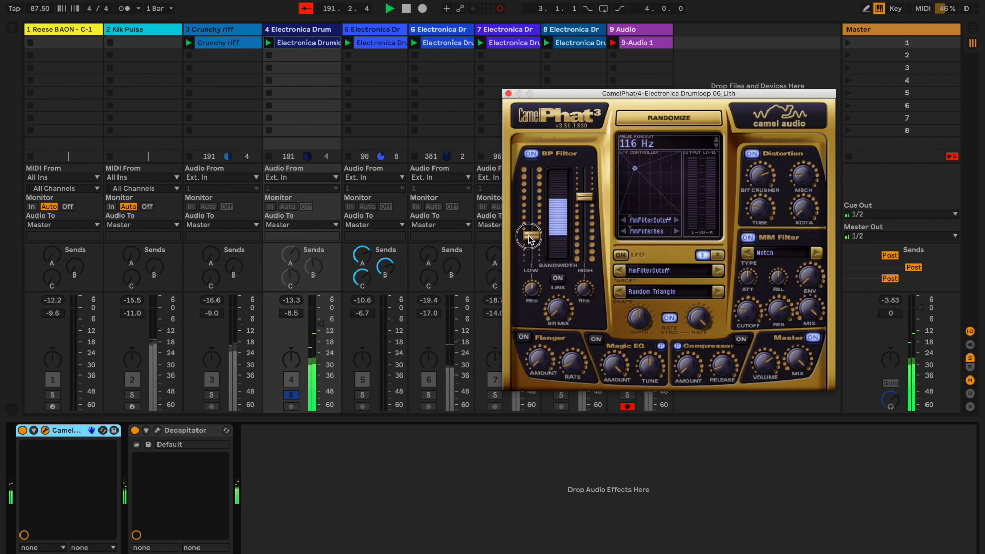
pyautogui.click(508, 93)
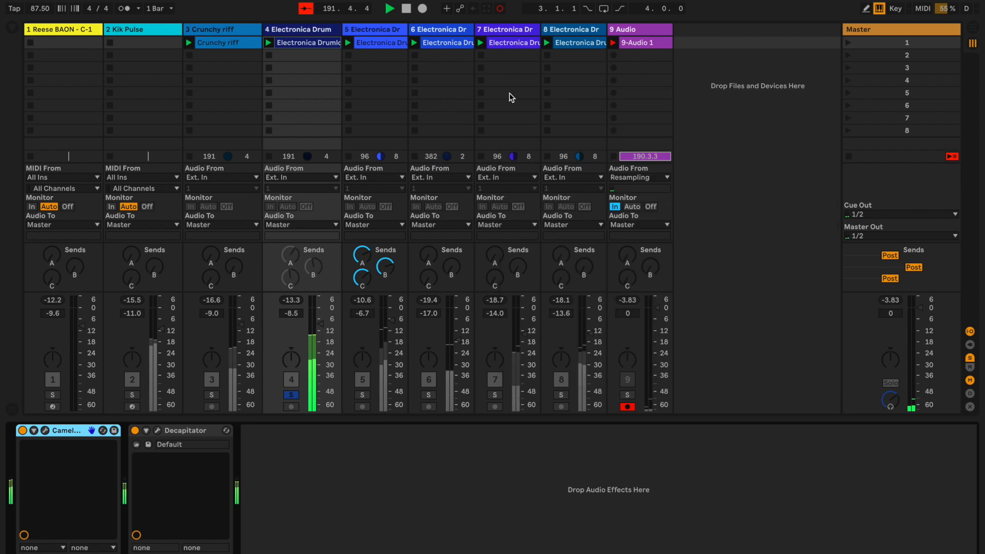
# Step: Inspect track 4's Decapitator settings and compare the drum loop in the full mix with its solo
pyautogui.click(158, 432)
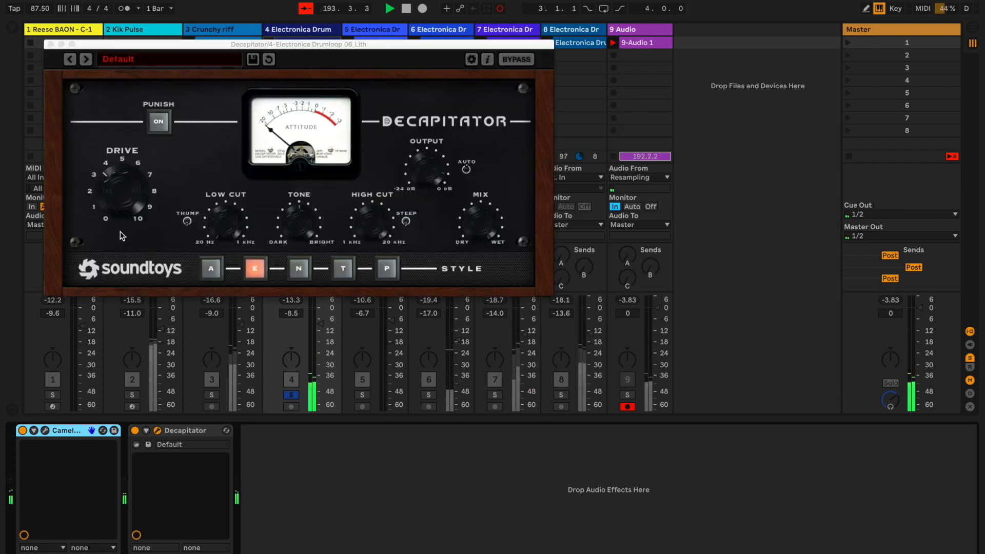
pyautogui.click(51, 45)
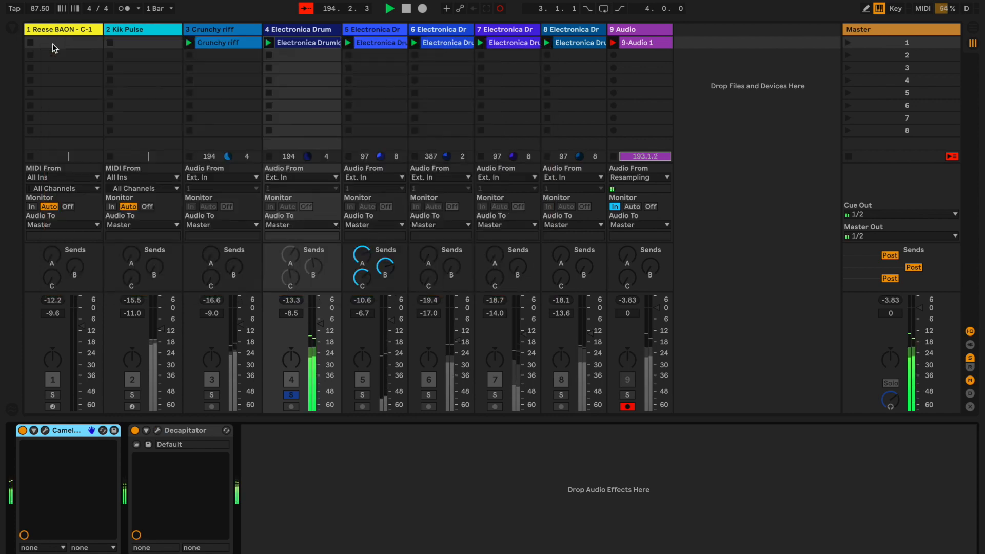
pyautogui.click(291, 395)
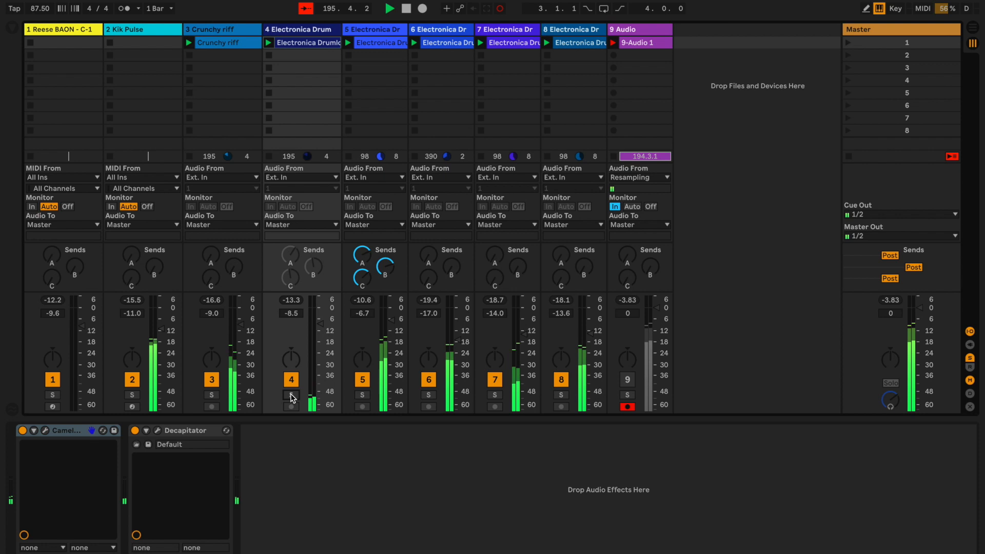
pyautogui.click(291, 395)
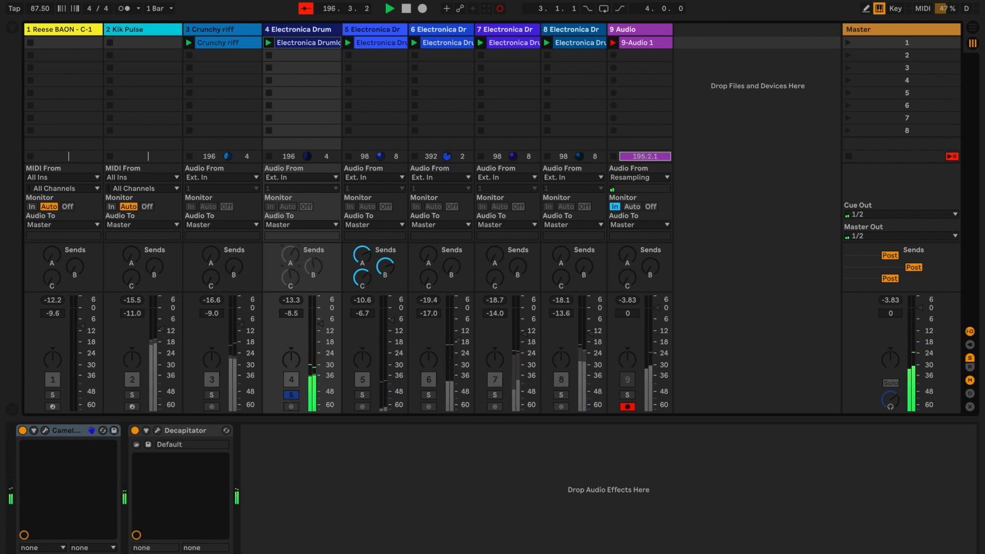
# Step: Enable all sends on track 4, Electronica Drum, and take the track out of solo
pyautogui.rightClick(290, 255)
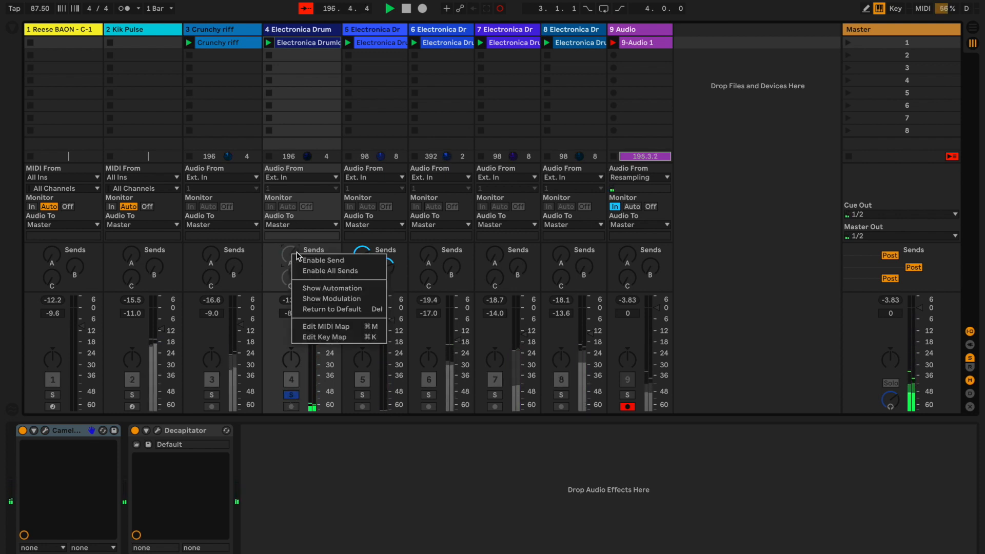
pyautogui.click(343, 272)
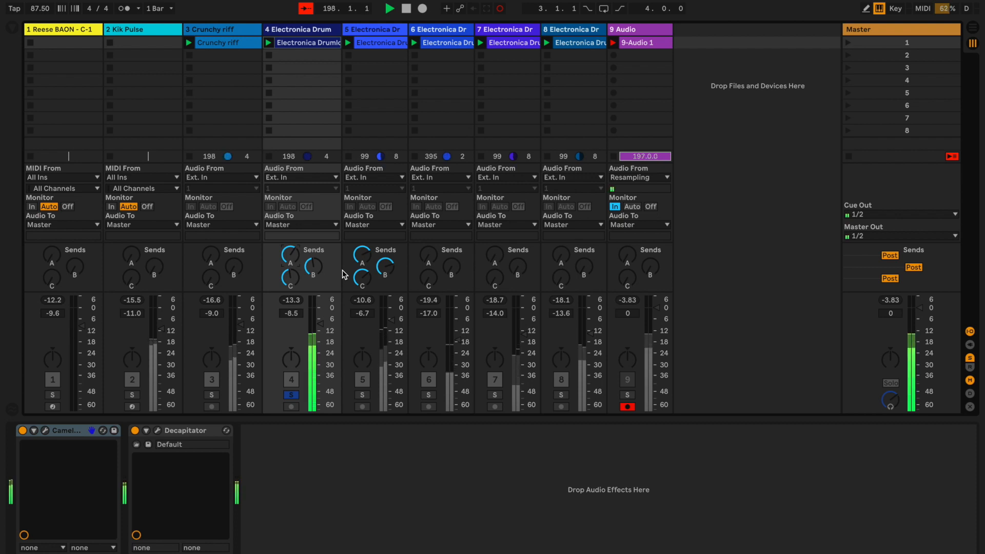
pyautogui.click(291, 396)
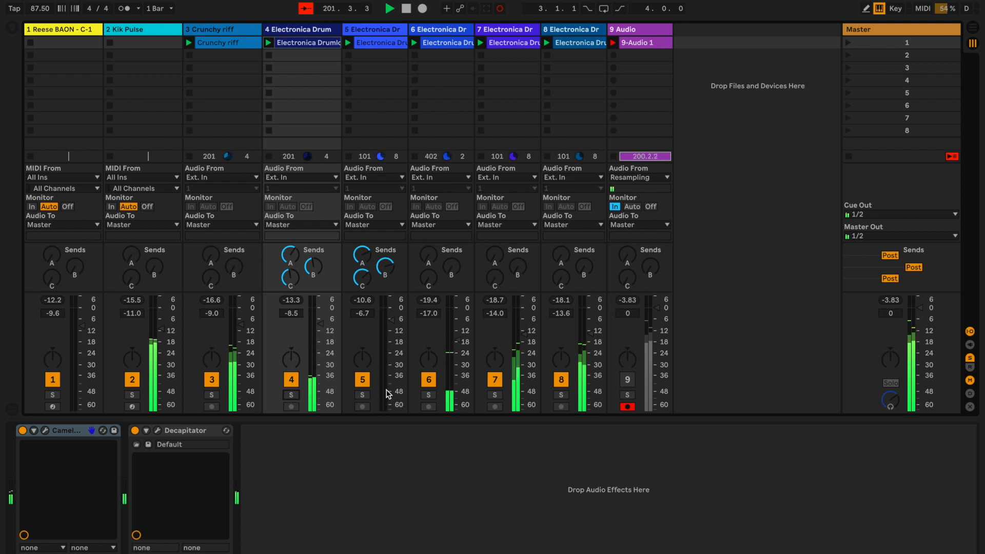
# Step: Solo track 5 and display the Clip Volume envelope of its Electronica Drum clip
pyautogui.click(362, 394)
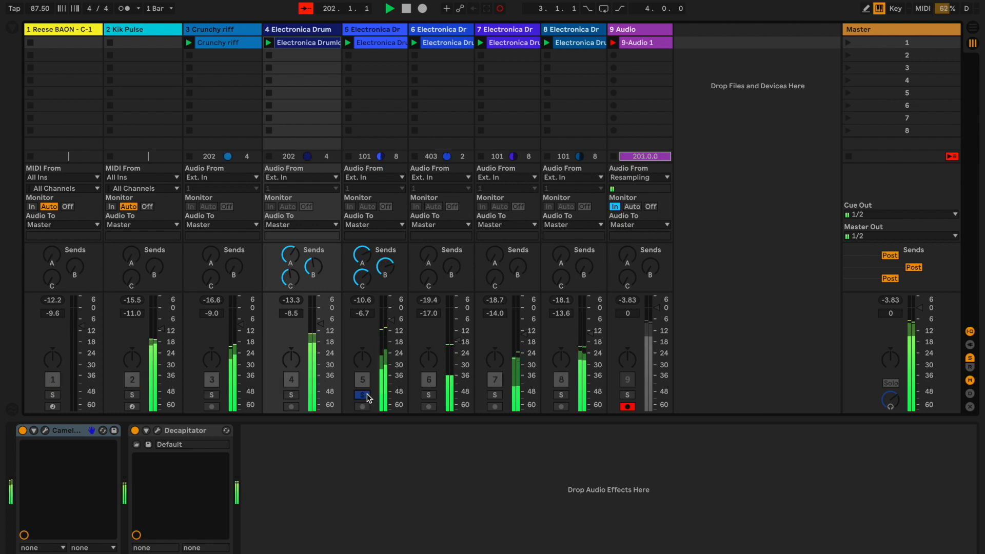
pyautogui.click(378, 31)
pyautogui.click(384, 44)
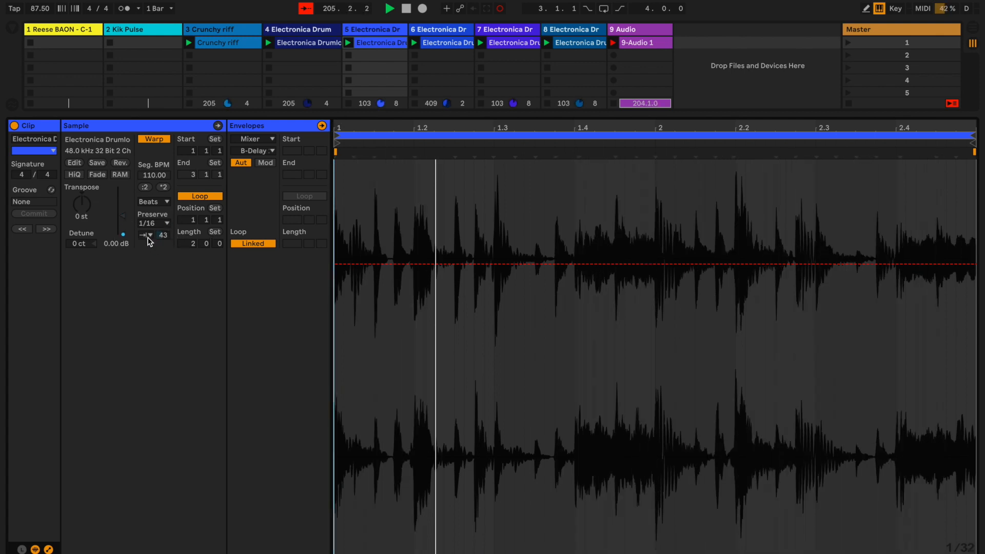
pyautogui.click(254, 139)
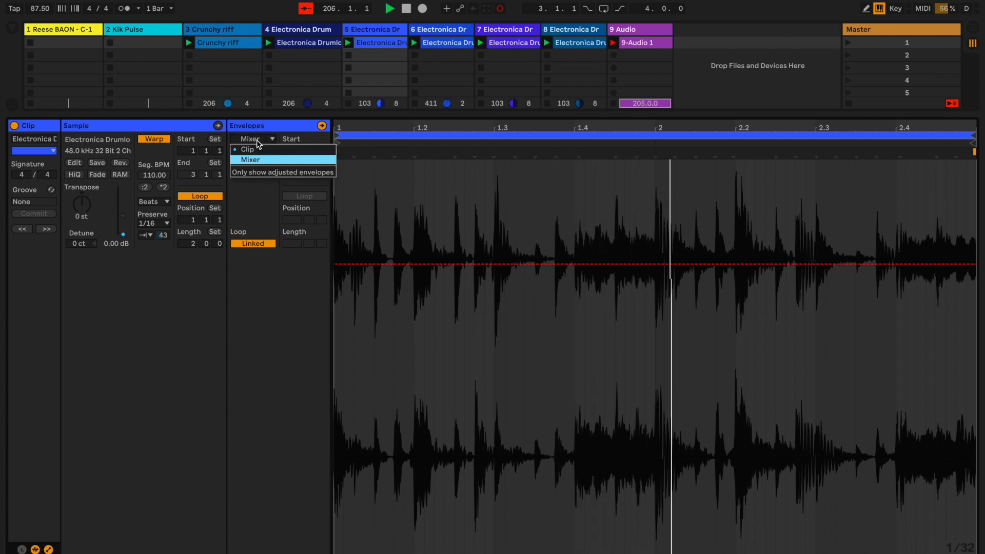
pyautogui.click(256, 146)
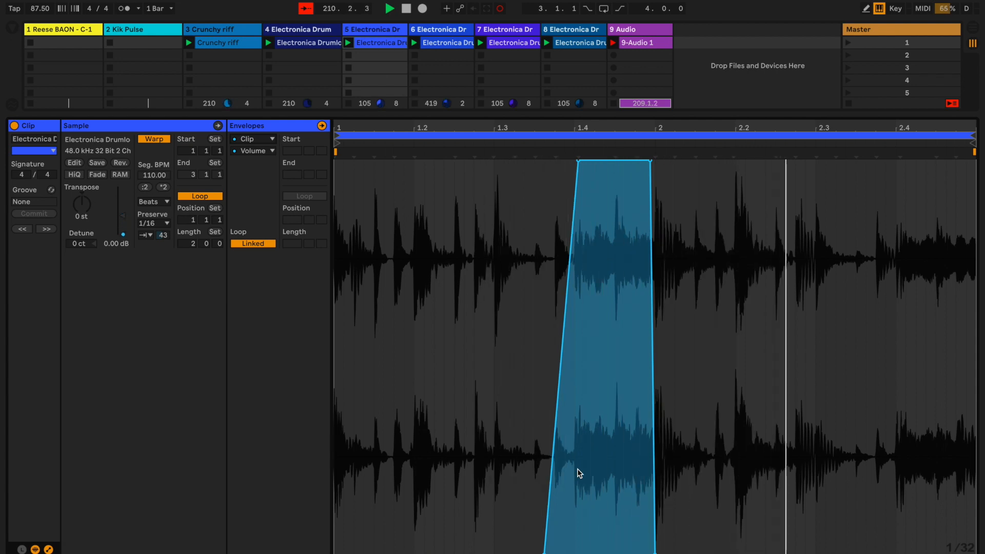
# Step: Try a Preserve value of 1/4 for track 5's Beats warping and settle on 1/32
pyautogui.click(158, 223)
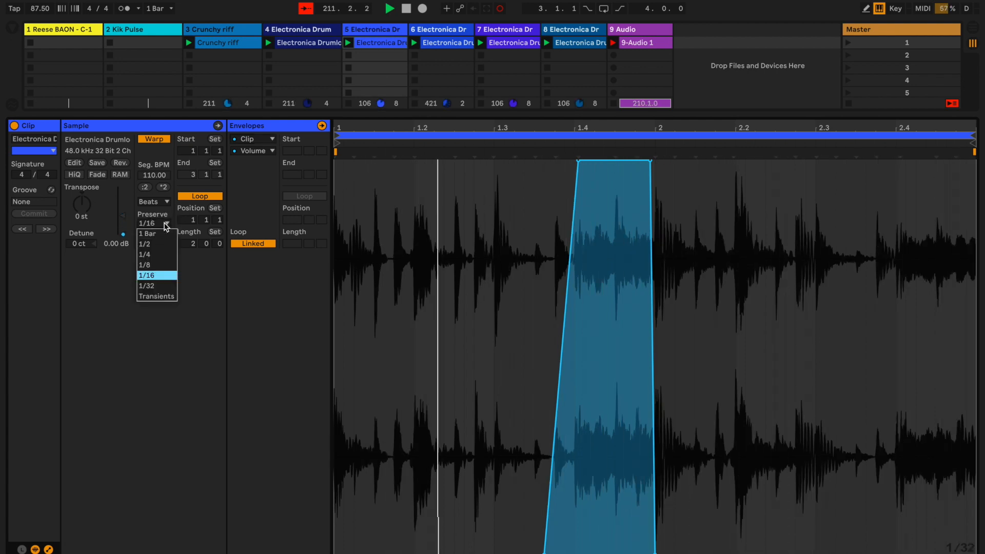
pyautogui.click(162, 254)
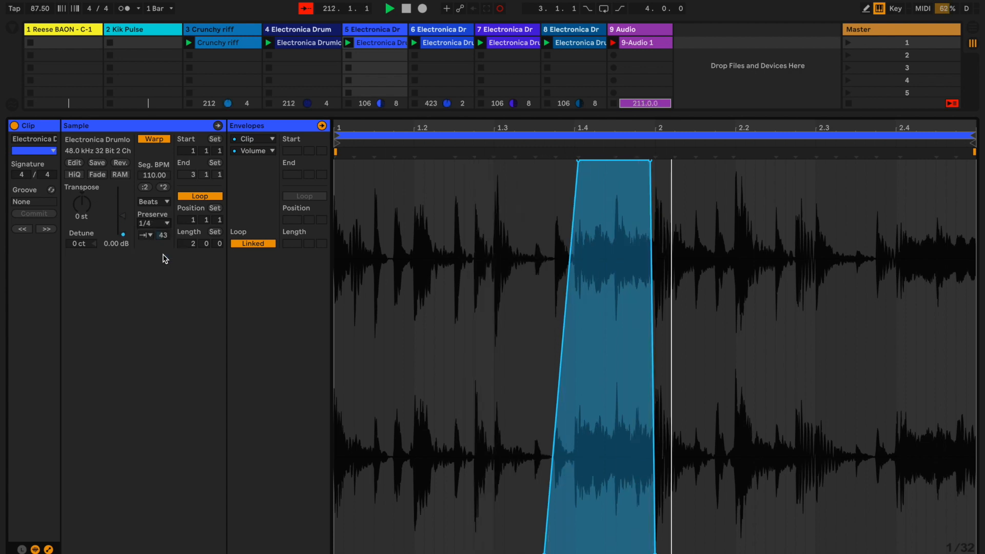
pyautogui.click(160, 225)
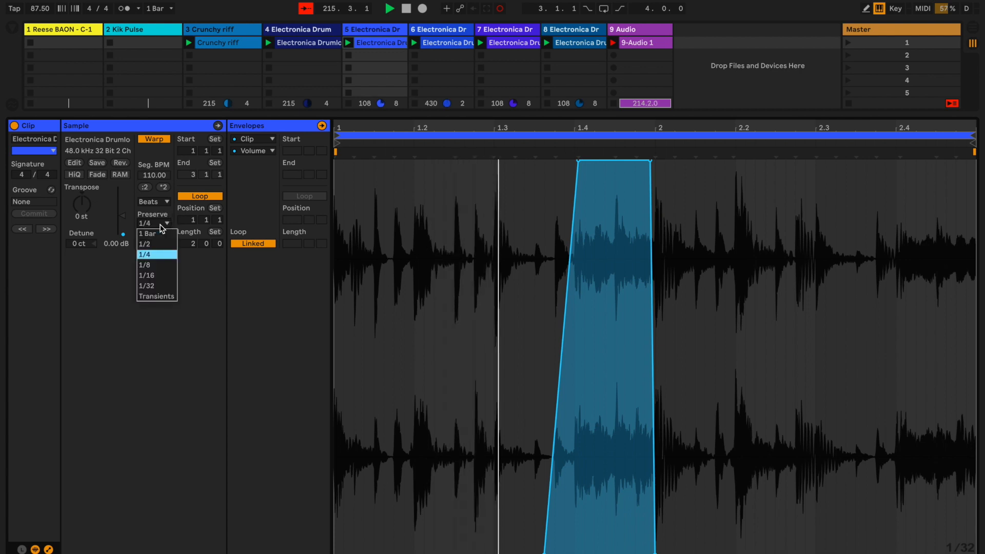
pyautogui.click(159, 286)
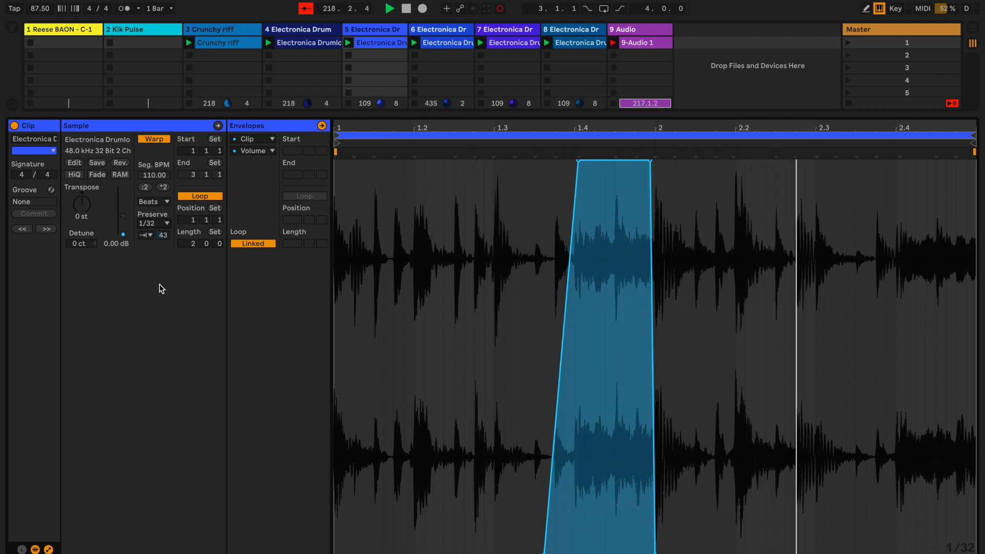
# Step: Move the solo from track 5 to track 6 and show track 6's device chain
pyautogui.click(306, 29)
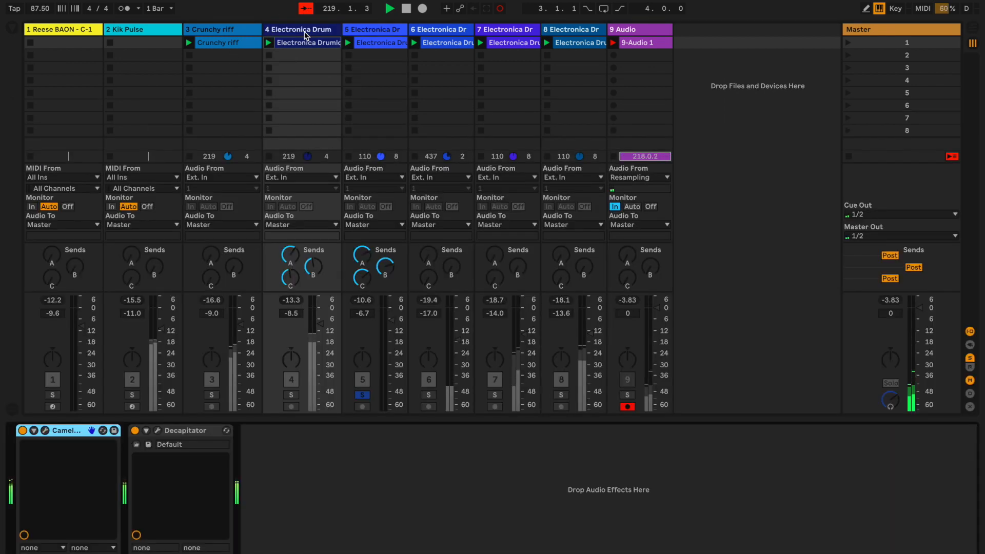
pyautogui.click(362, 395)
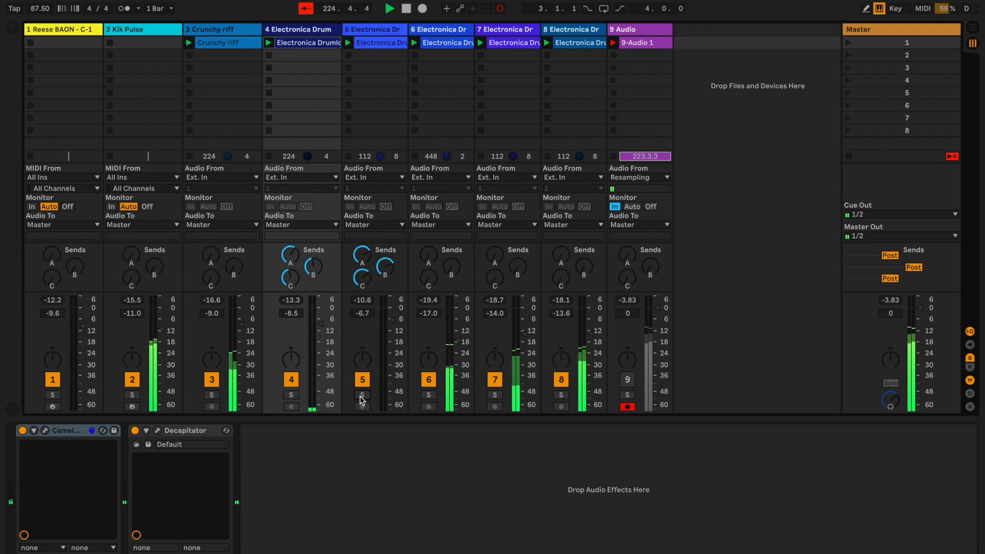
pyautogui.click(429, 395)
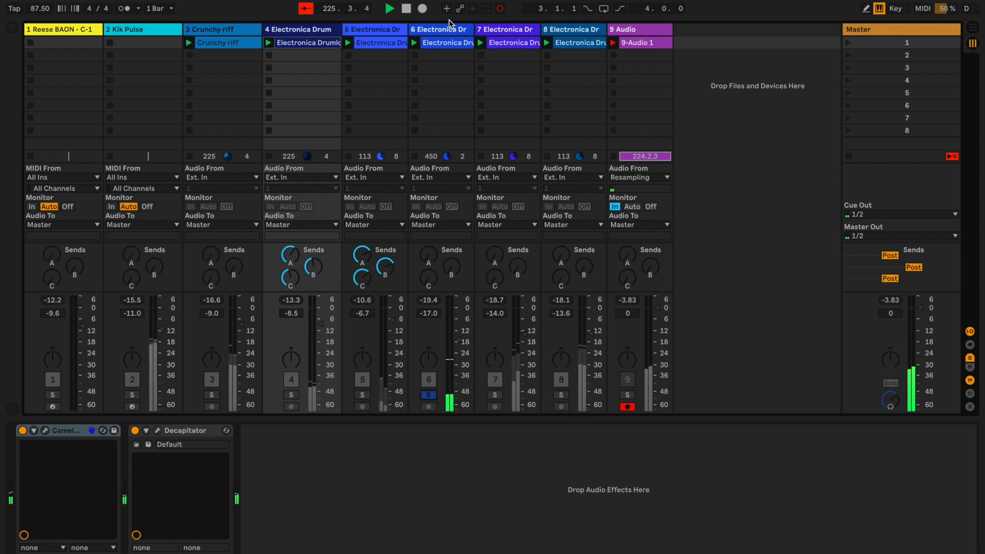
pyautogui.click(441, 32)
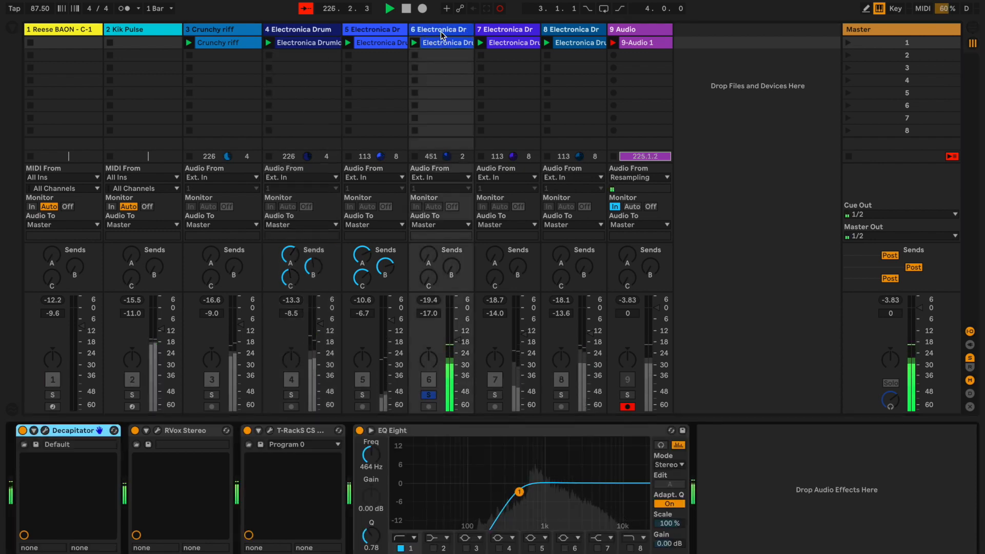
# Step: Unsolo track 6 to check track 5's device chain in the full mix, and return to track 6 soloed
pyautogui.click(429, 395)
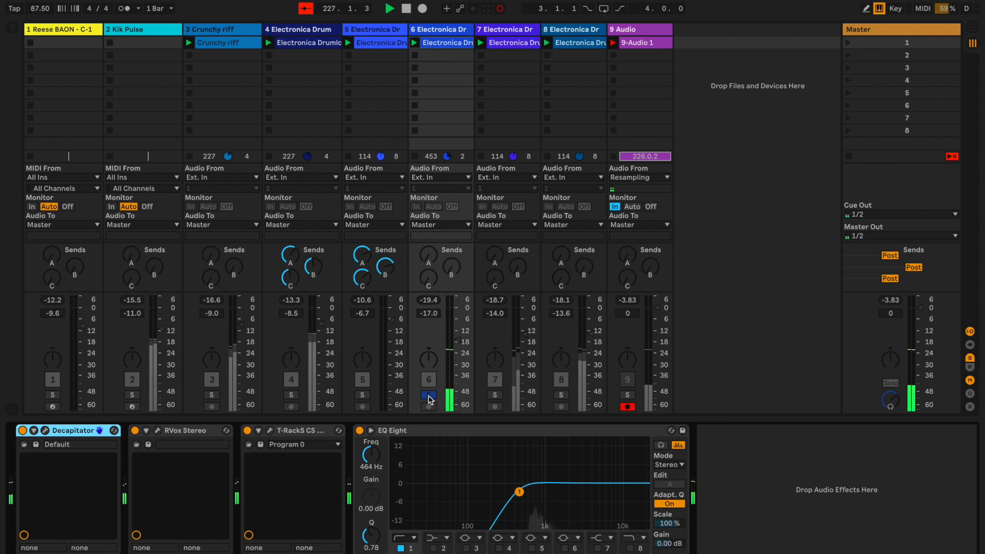
pyautogui.click(395, 42)
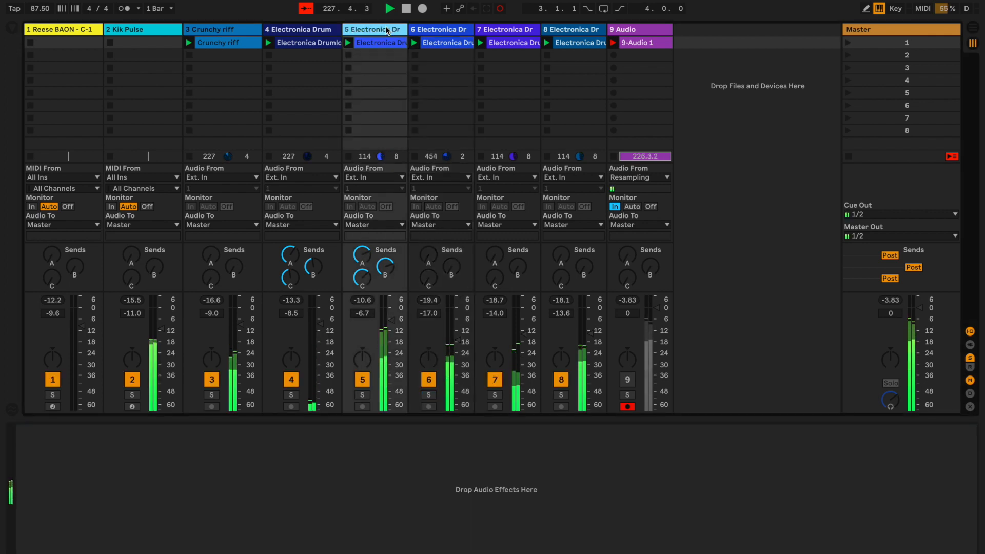
pyautogui.click(444, 33)
pyautogui.click(429, 395)
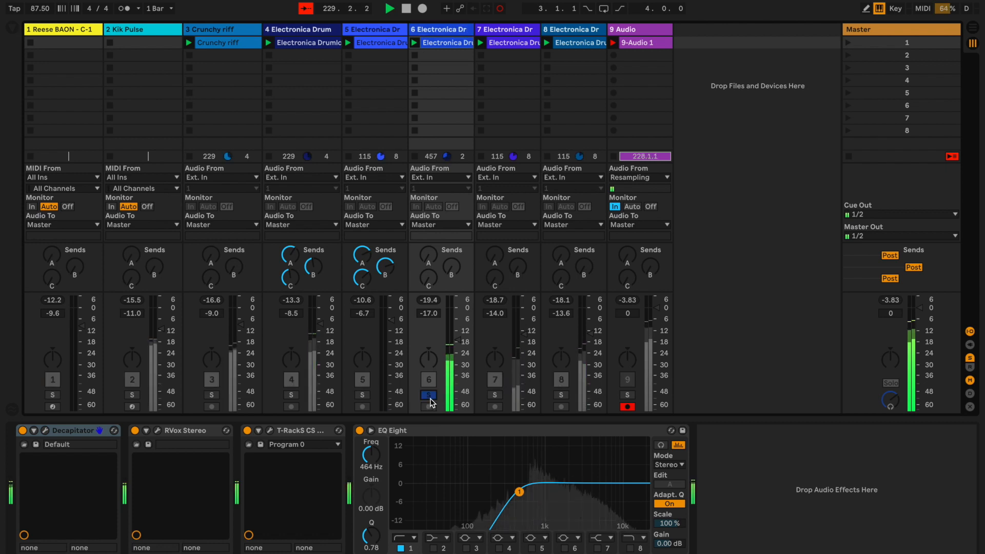
# Step: Open track 6's Electronica Drum clip to show its sample and warp settings
pyautogui.click(446, 44)
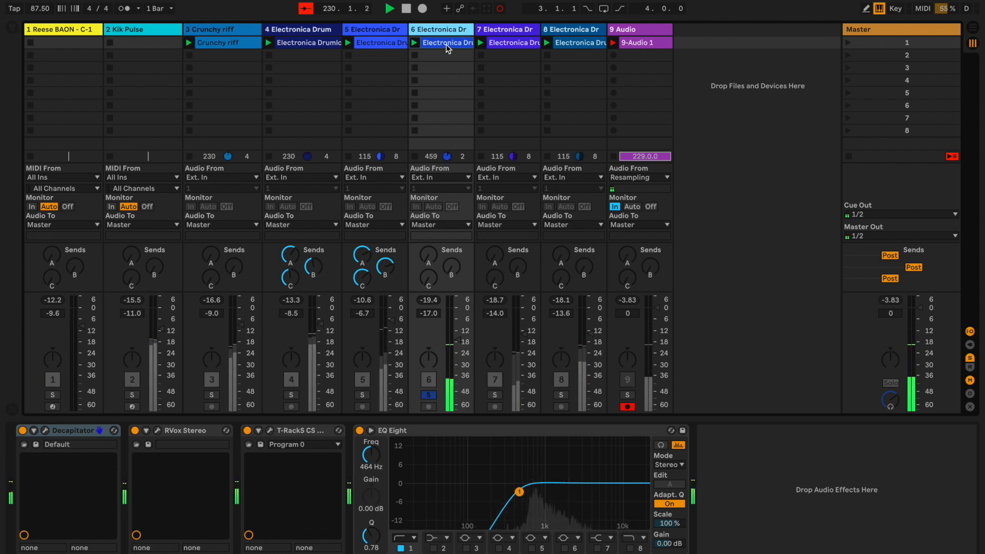
pyautogui.doubleClick(445, 45)
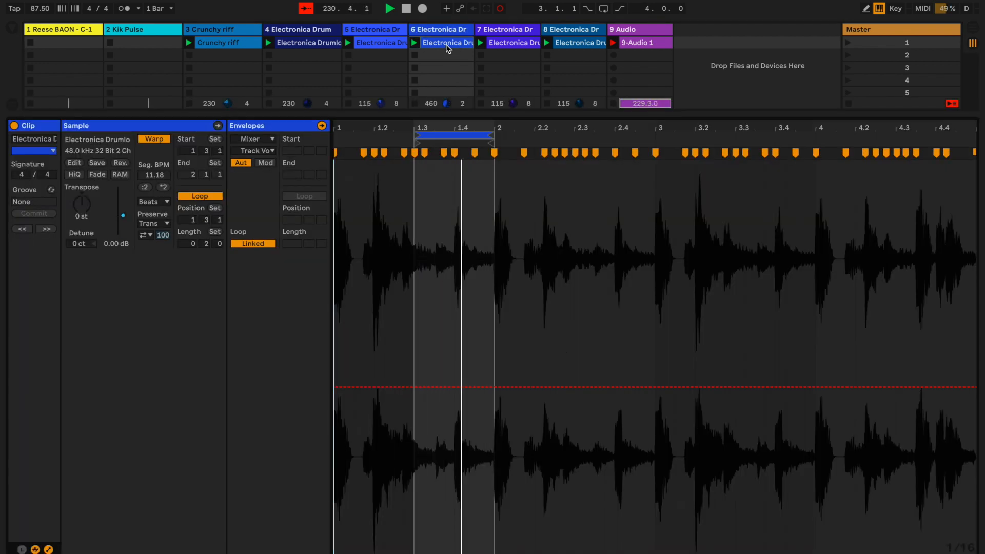
pyautogui.click(251, 207)
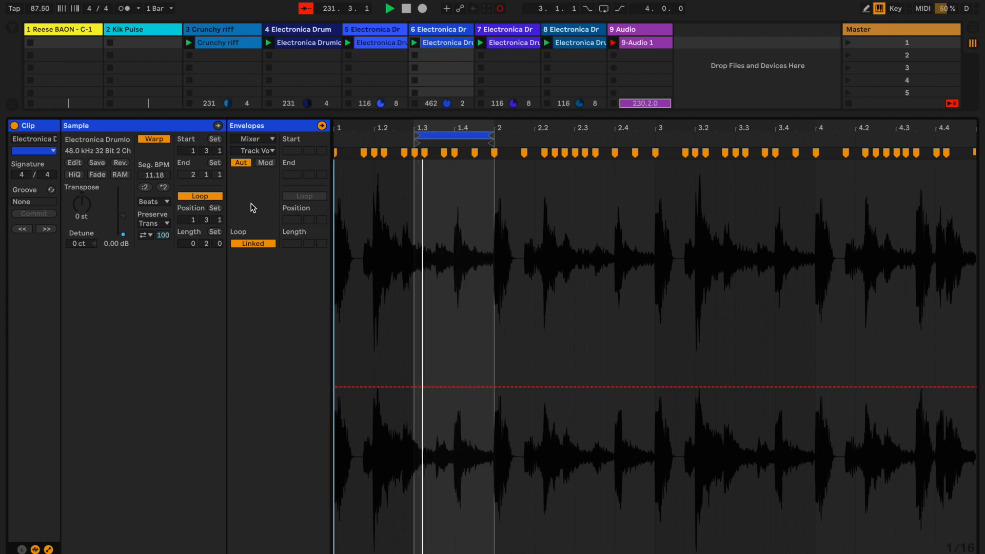
# Step: Try the transient loop off mode on track 6's Beats warping and return to back-and-forth looping with an envelope of 100
pyautogui.click(147, 235)
pyautogui.click(151, 247)
pyautogui.moveTo(163, 235)
pyautogui.mouseDown()
pyautogui.moveTo(163, 266)
pyautogui.moveTo(163, 231)
pyautogui.mouseUp()
pyautogui.click(147, 235)
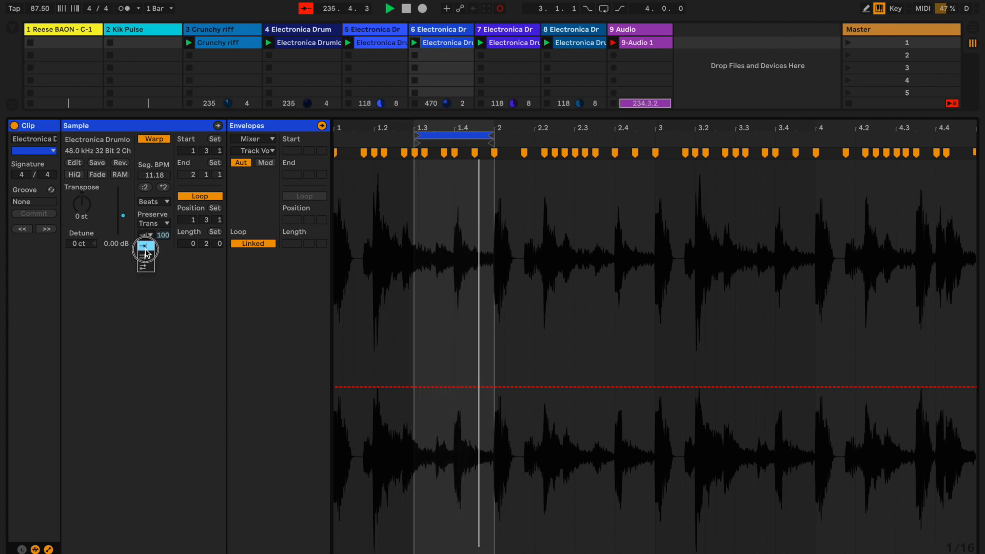
pyautogui.click(147, 269)
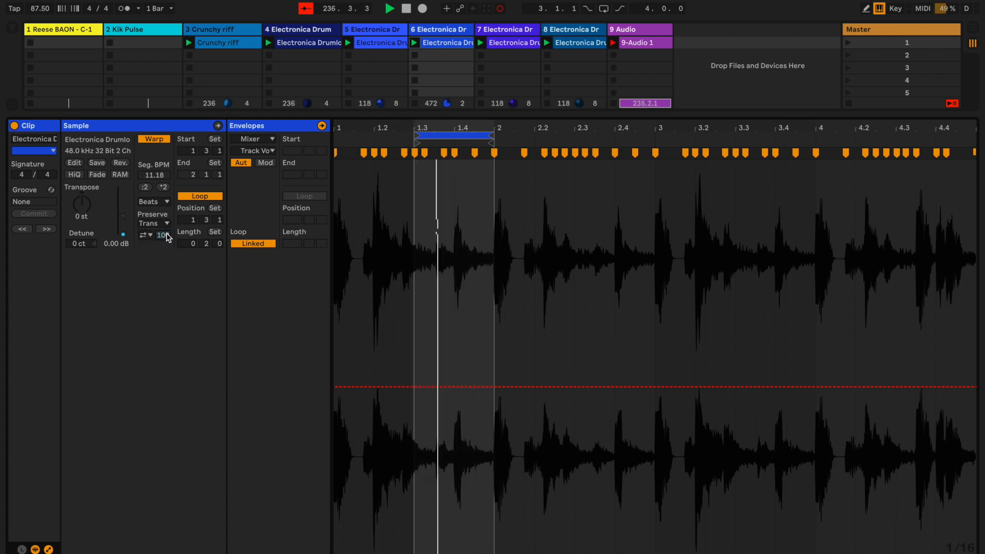
# Step: Show track 6's device chain and inspect the Decapitator and RVox Stereo settings in turn
pyautogui.click(364, 30)
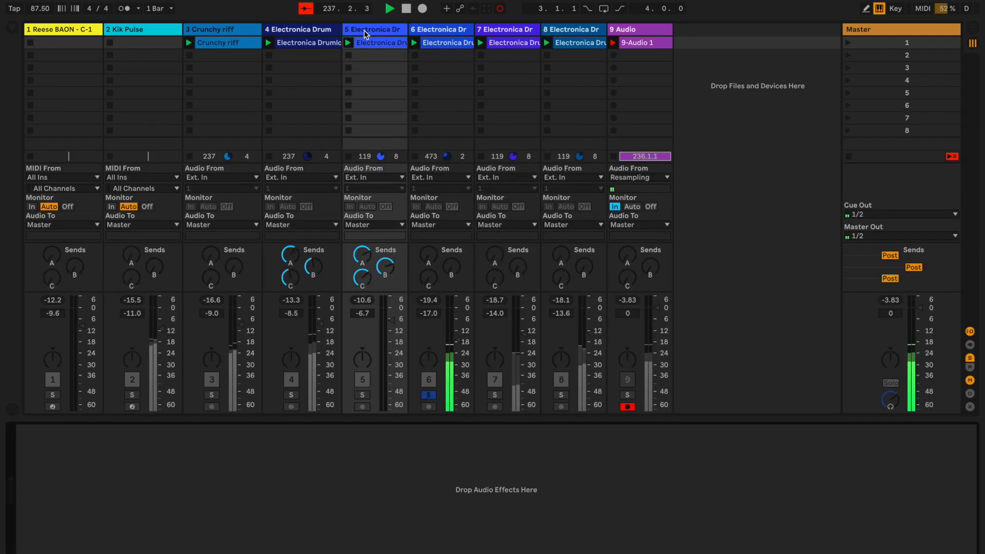
pyautogui.click(433, 30)
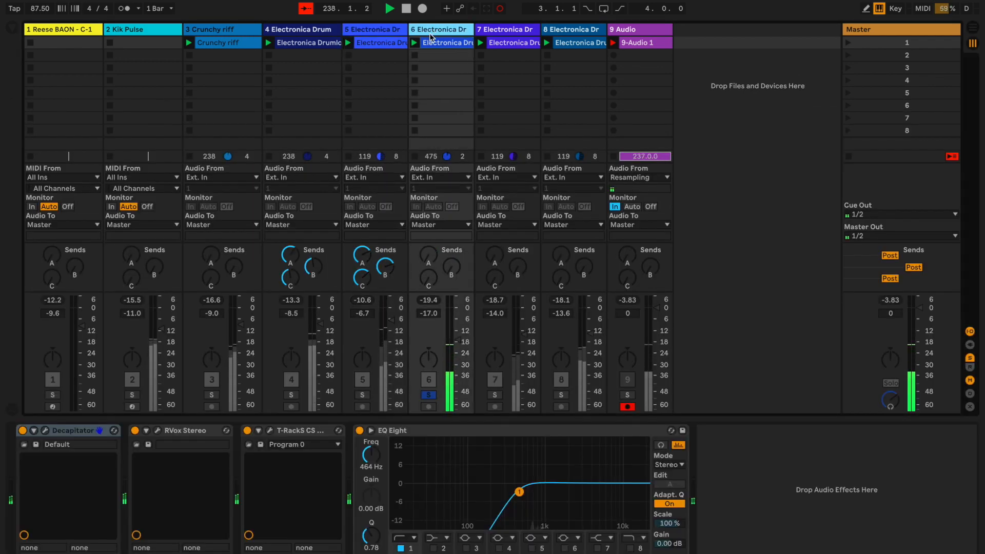
pyautogui.click(44, 431)
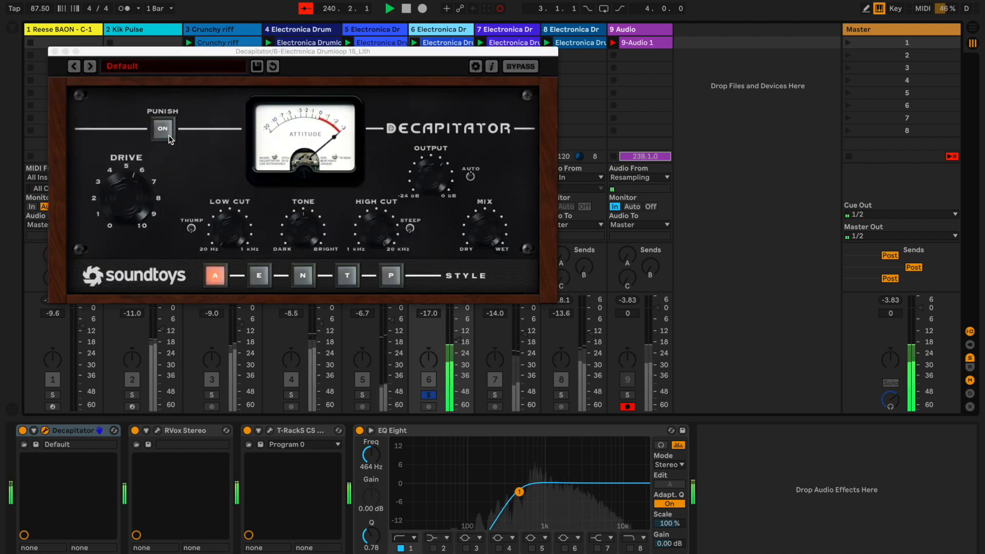
pyautogui.click(55, 52)
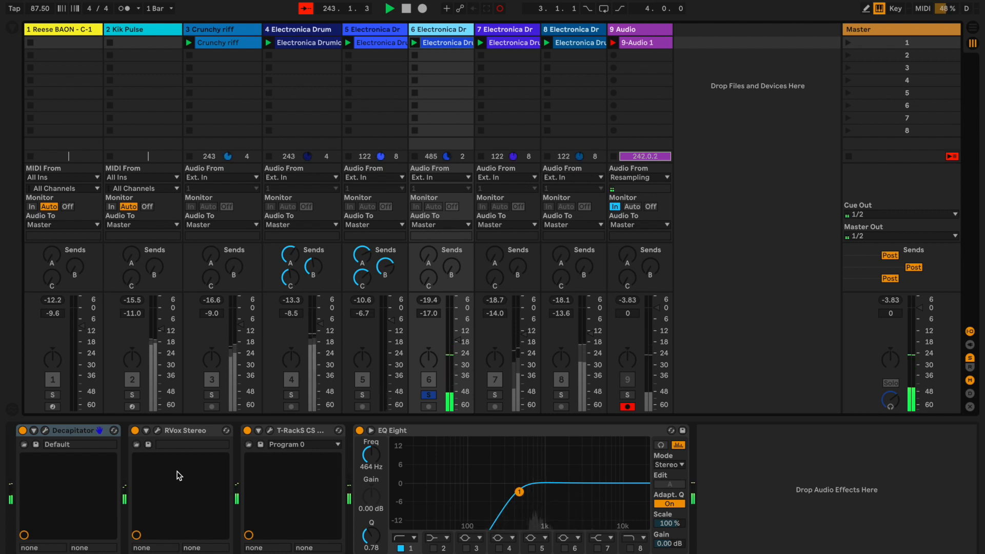
pyautogui.click(178, 434)
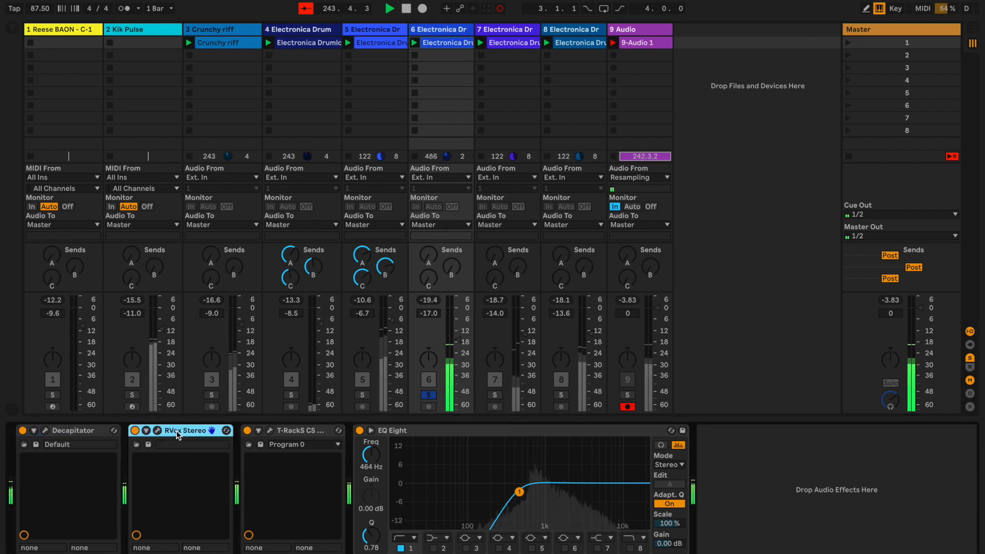
pyautogui.click(157, 431)
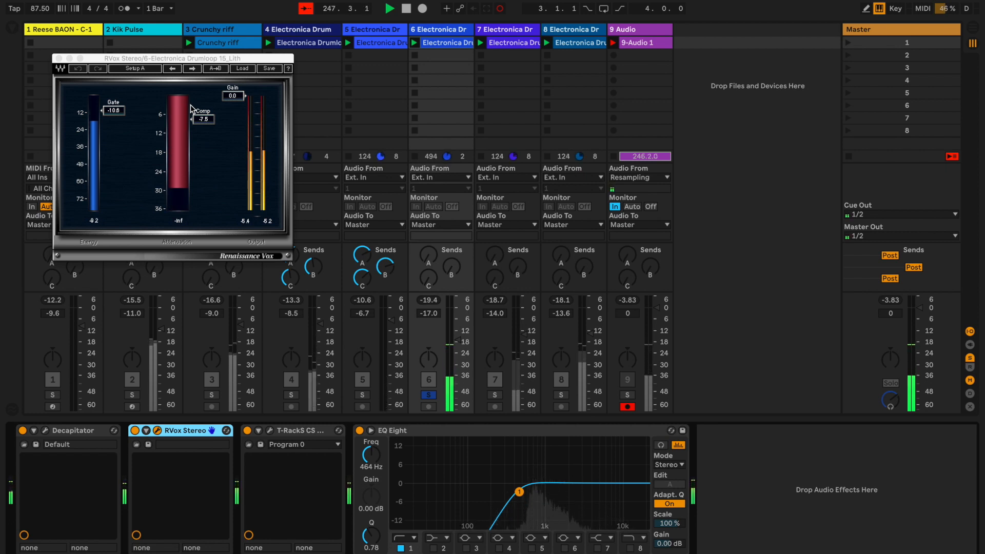
pyautogui.click(59, 59)
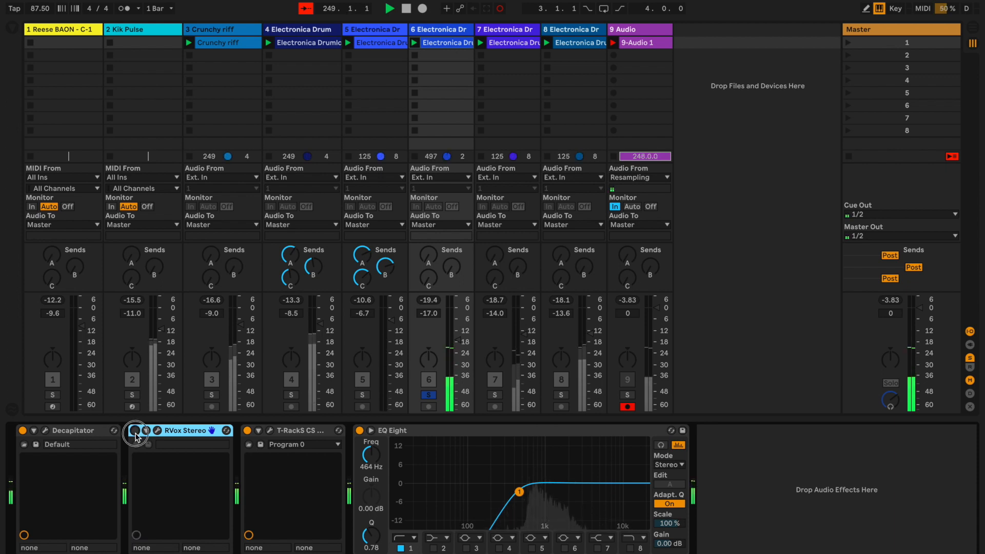
# Step: Raise the Slope of track 6's T-RackS Classic Clipper to about -2.5 and close the plug-in
pyautogui.click(268, 431)
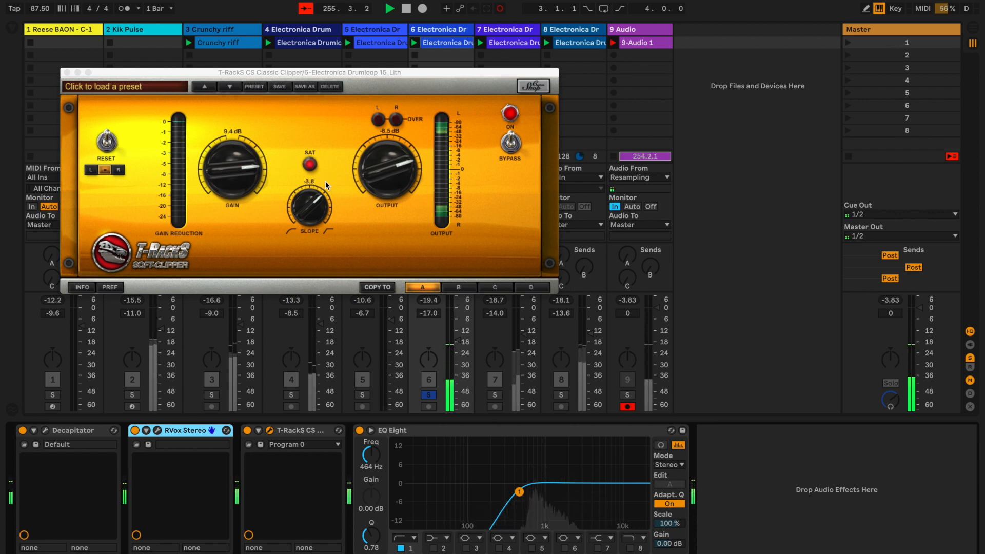
pyautogui.moveTo(302, 216)
pyautogui.mouseDown()
pyautogui.moveTo(308, 264)
pyautogui.moveTo(302, 200)
pyautogui.mouseUp()
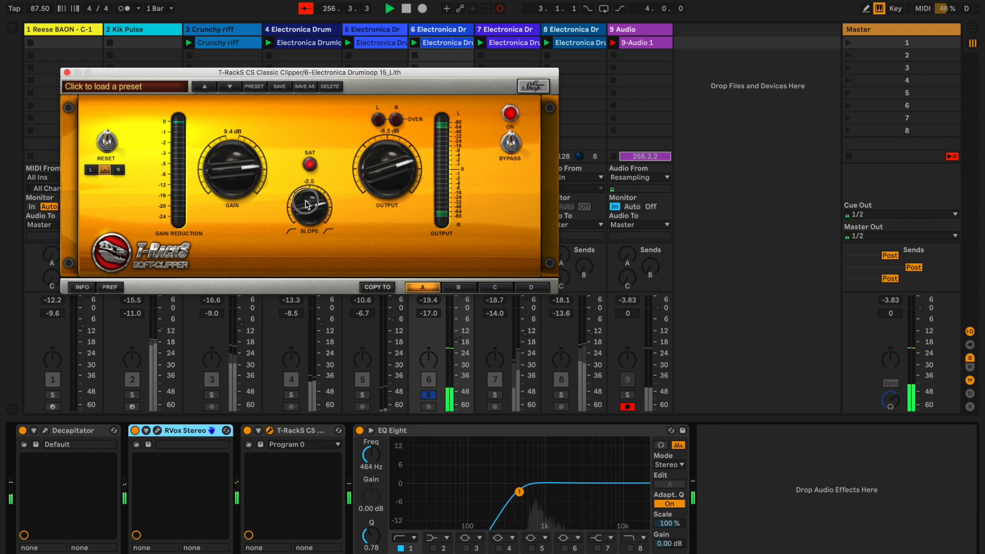
pyautogui.click(67, 72)
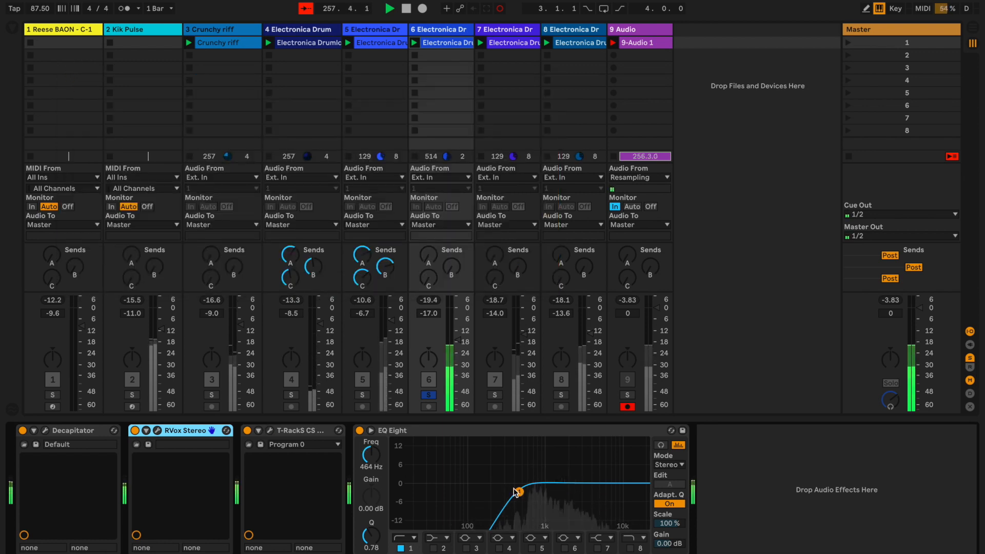
# Step: Compare track 6 with EQ Eight off and on, and lower its low-cut band to 367 Hz
pyautogui.click(360, 431)
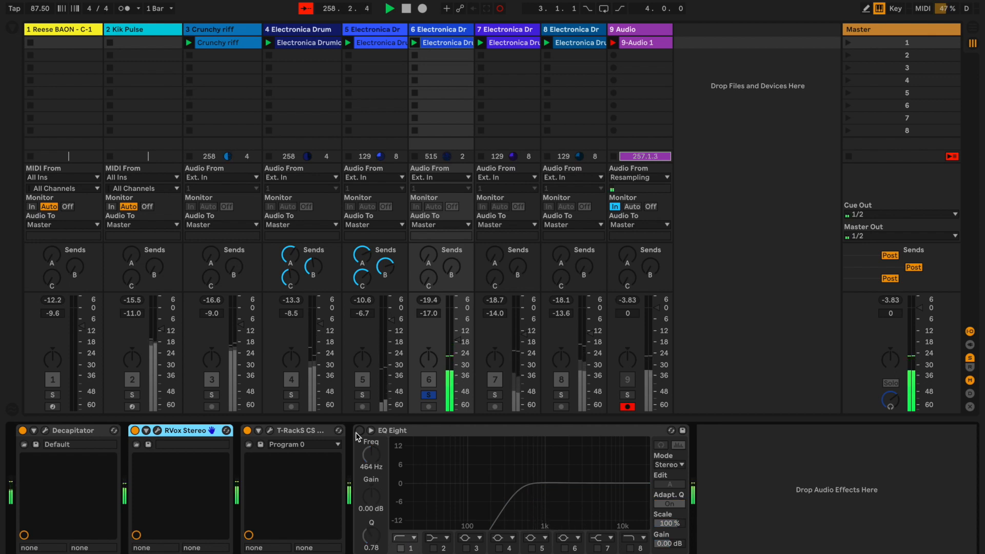
pyautogui.click(359, 431)
pyautogui.moveTo(519, 492); pyautogui.dragTo(511, 492)
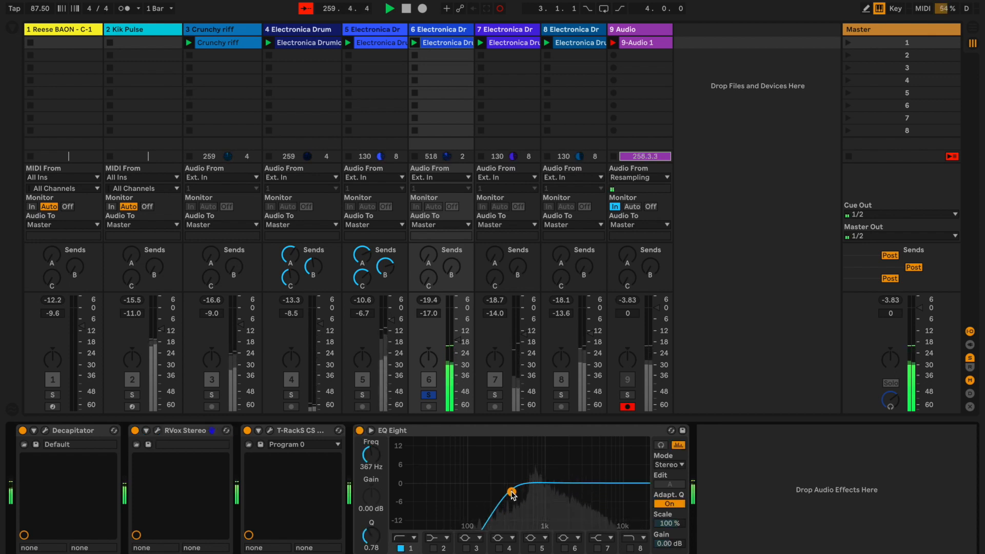
# Step: Move the solo from track 6 to track 7 and show track 7's device chain
pyautogui.click(429, 394)
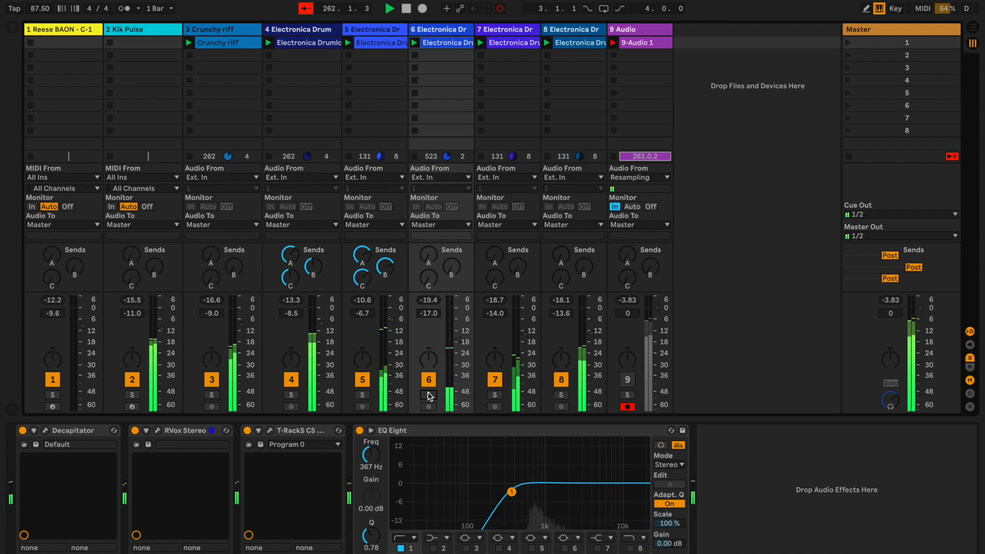
pyautogui.click(494, 395)
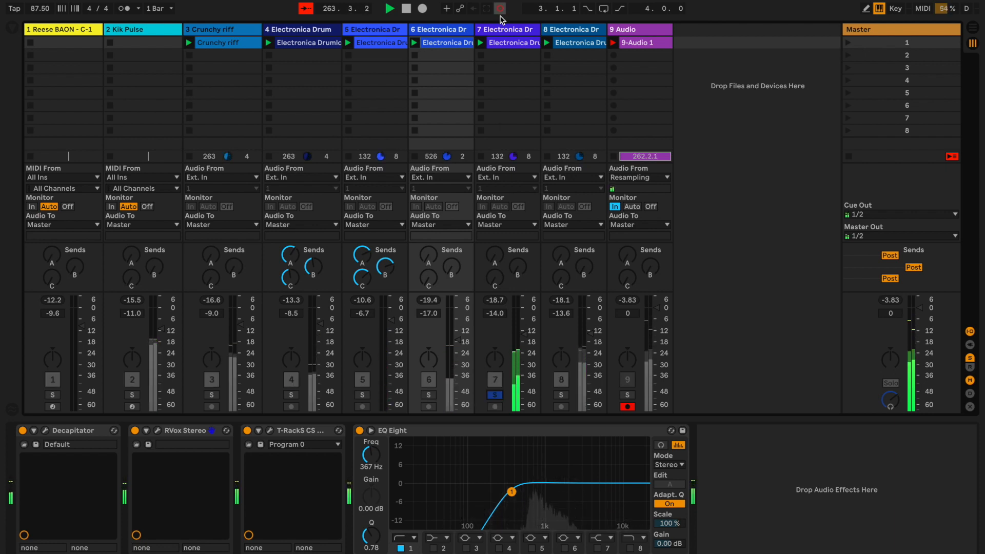
pyautogui.click(497, 29)
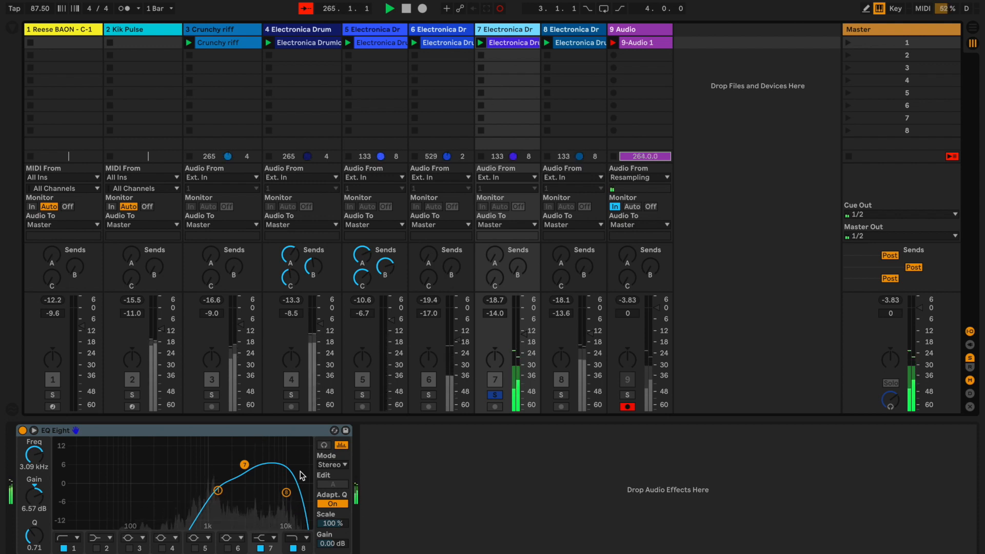
# Step: Open track 7's Electronica Drum clip and check its Mixer track volume envelope
pyautogui.doubleClick(510, 43)
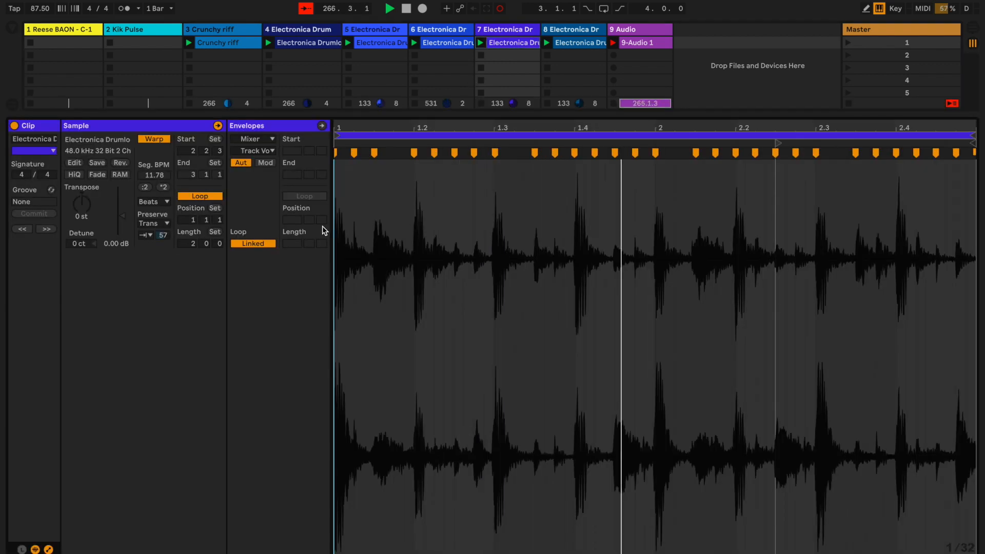
pyautogui.click(256, 141)
pyautogui.click(251, 169)
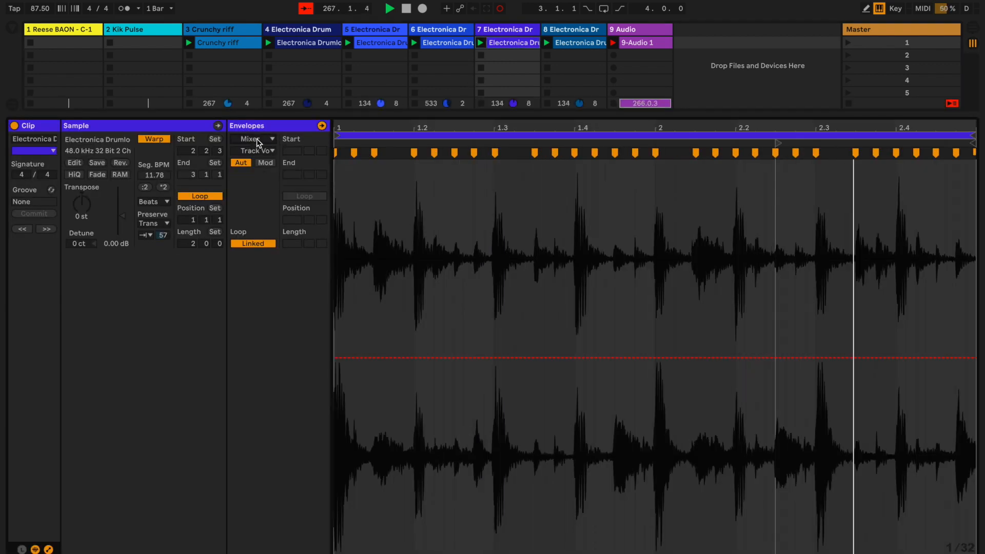
# Step: Try a transient envelope of 100 with back-and-forth looping on track 7's clip, and settle on loop off with an envelope of 47
pyautogui.moveTo(163, 237); pyautogui.dragTo(163, 215)
pyautogui.click(150, 234)
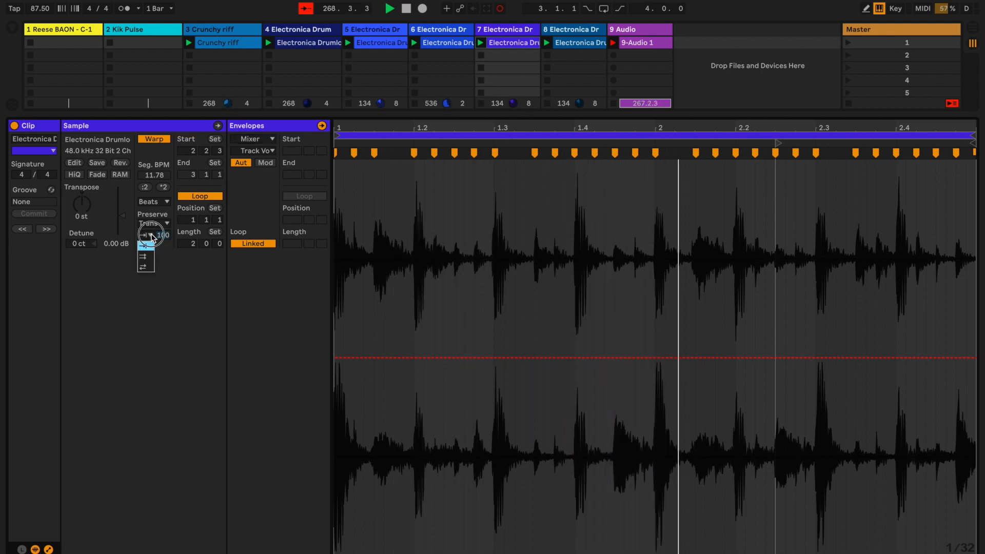
pyautogui.click(144, 268)
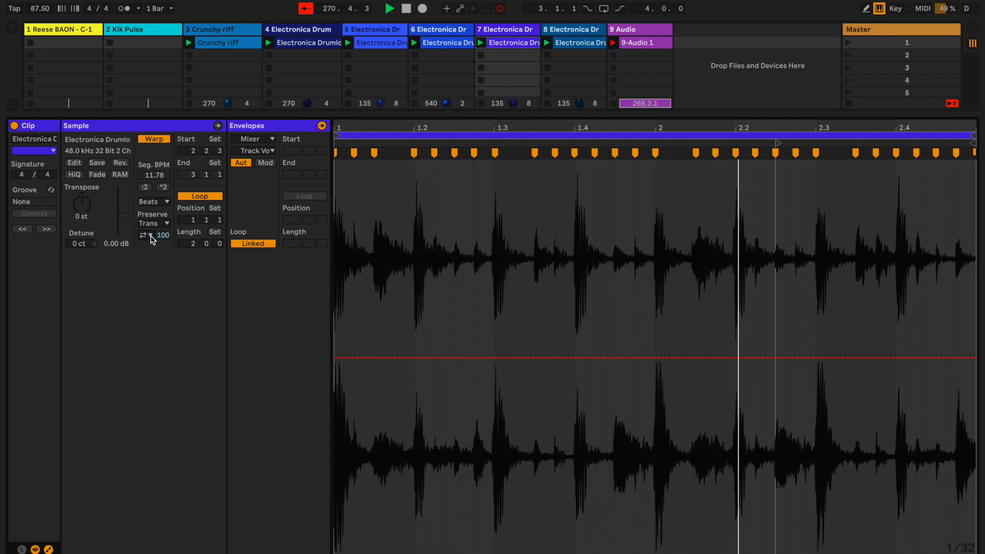
pyautogui.click(151, 236)
pyautogui.click(146, 246)
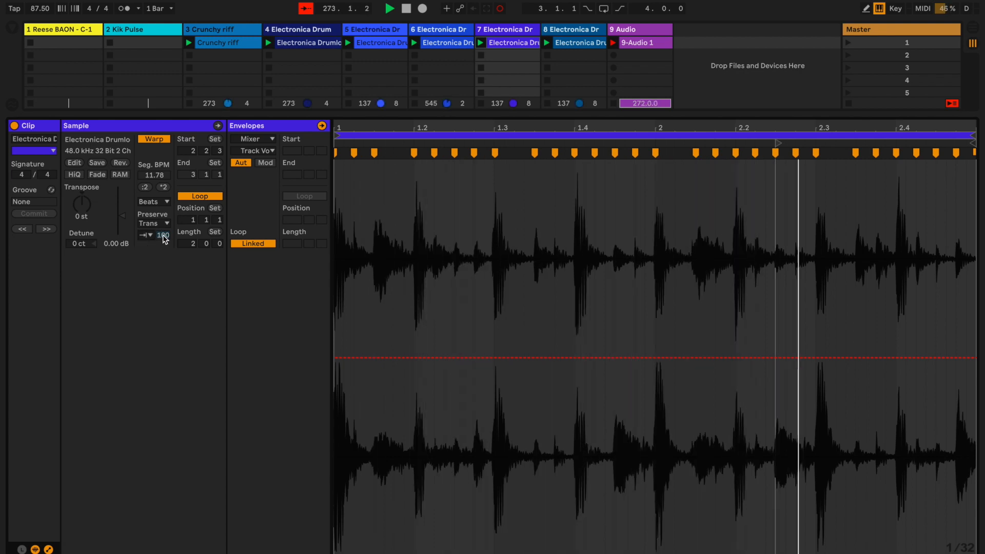
pyautogui.moveTo(163, 236); pyautogui.dragTo(163, 261)
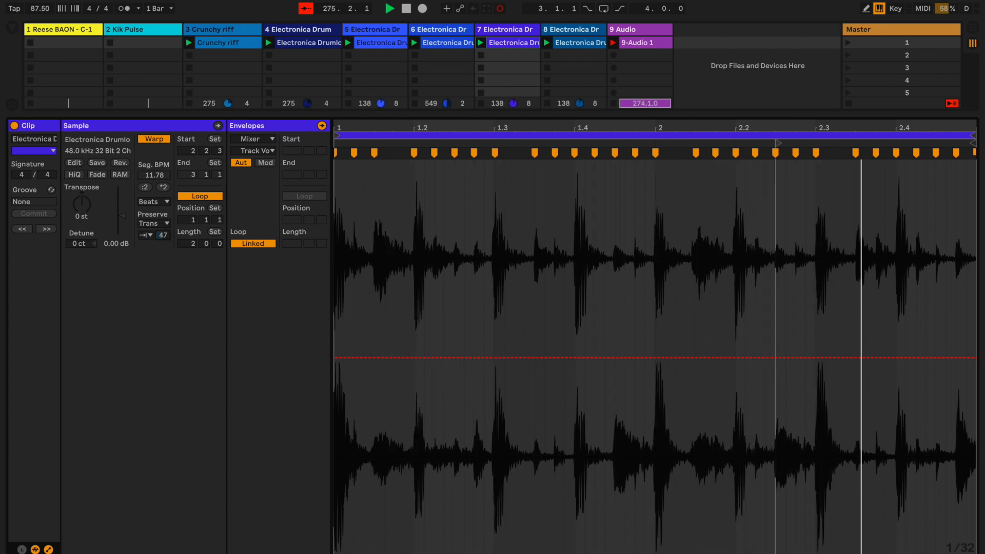
# Step: Return to track 7's device chain, unsolo the track and raise its volume to -13.3 dB
pyautogui.click(496, 31)
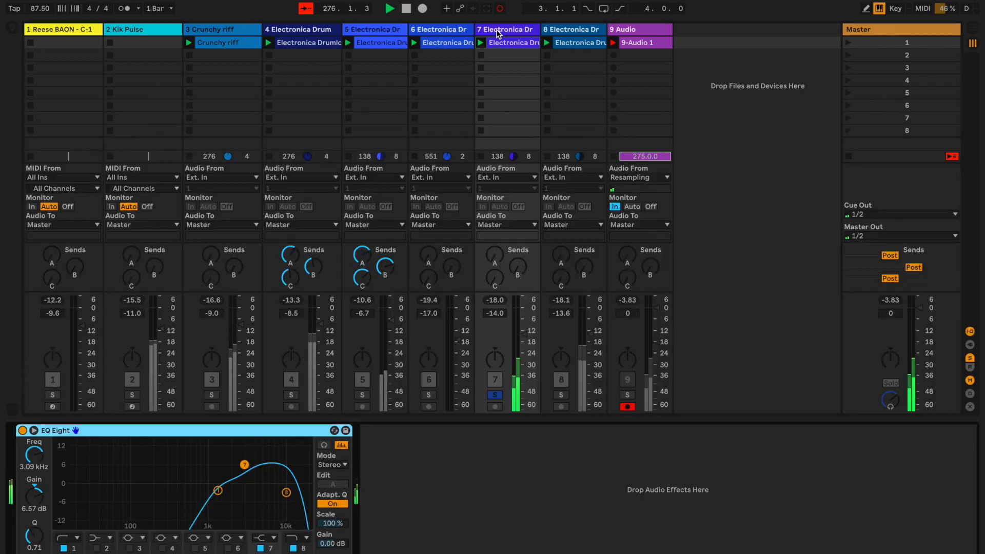
pyautogui.click(495, 394)
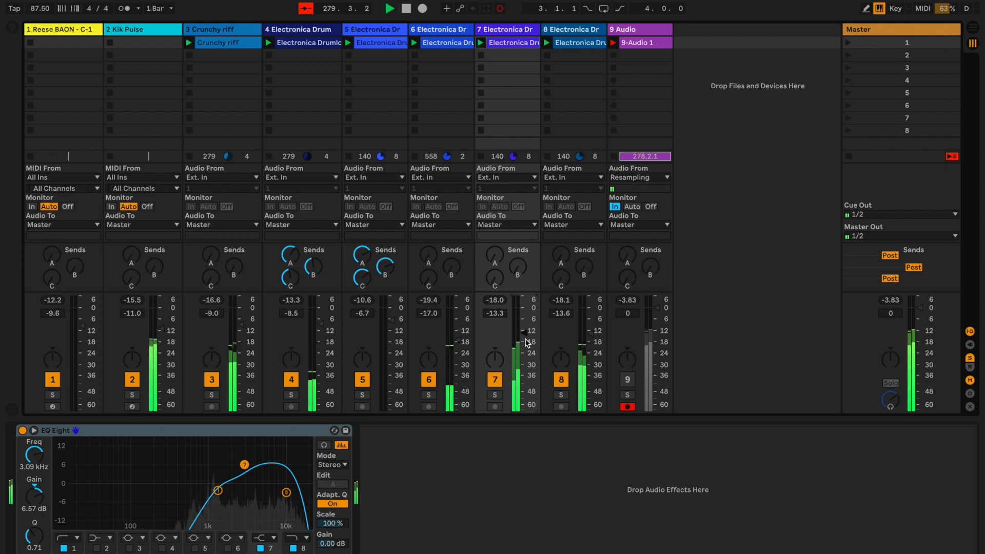
# Step: Solo track 8, show its device chain and open its Electronica Drum clip
pyautogui.click(561, 394)
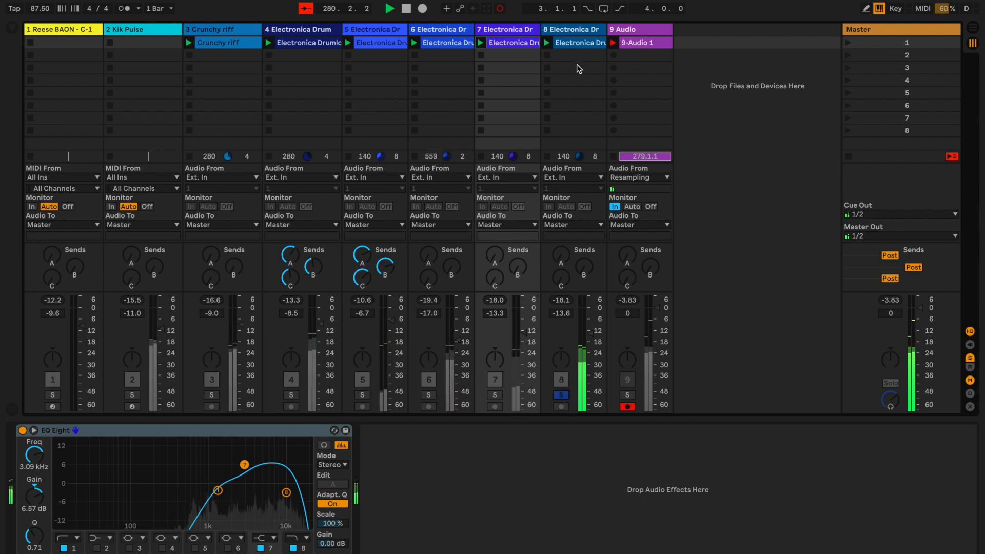
pyautogui.click(572, 29)
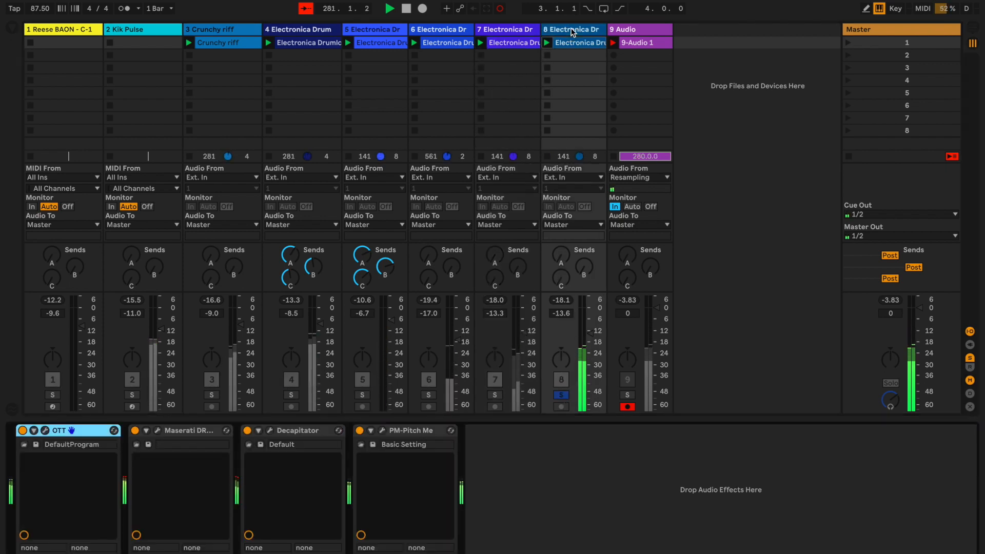
pyautogui.doubleClick(576, 43)
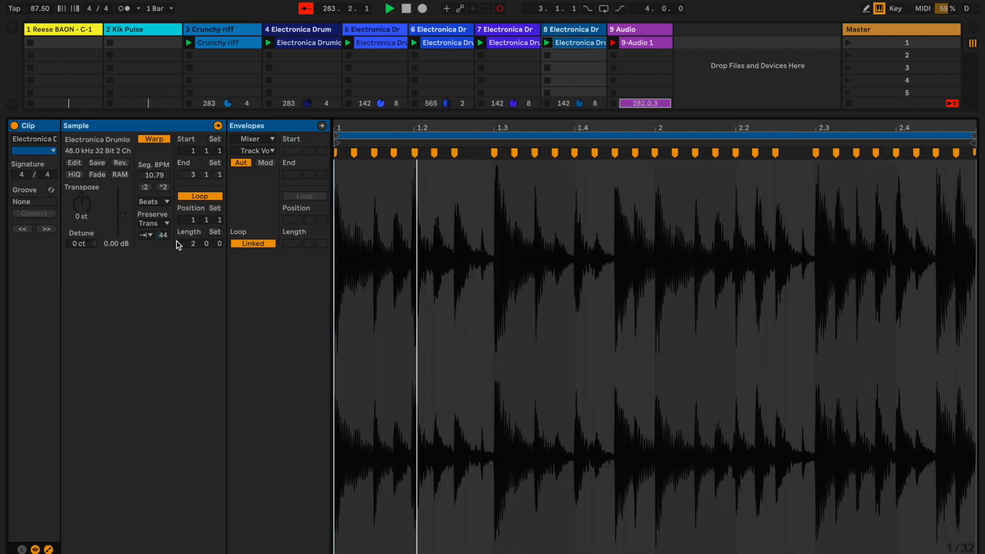
# Step: Try a transient envelope of 100 on track 8's clip, return it to 44, and check the clip's track volume envelope
pyautogui.moveTo(163, 241); pyautogui.dragTo(163, 205)
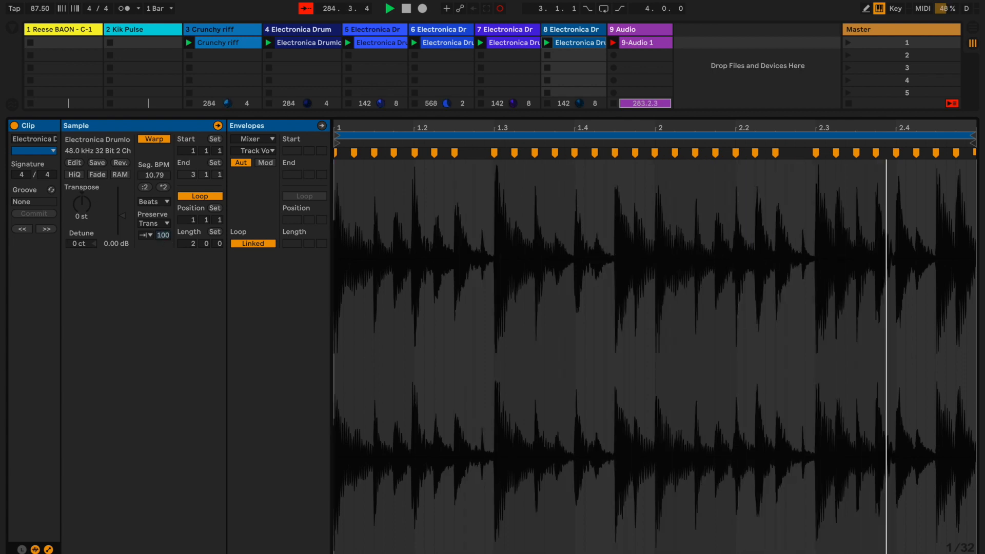
pyautogui.moveTo(163, 237); pyautogui.dragTo(163, 273)
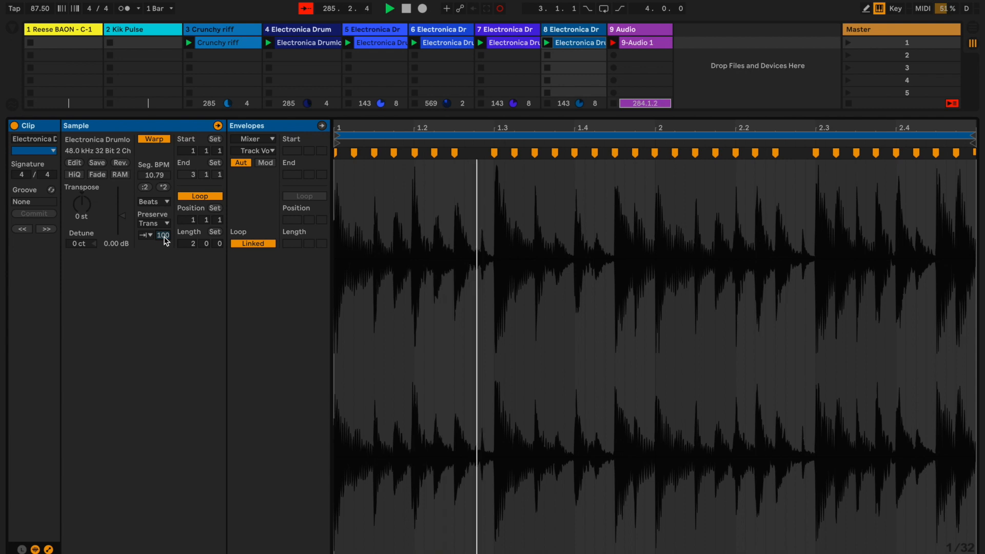
pyautogui.click(235, 151)
pyautogui.click(236, 150)
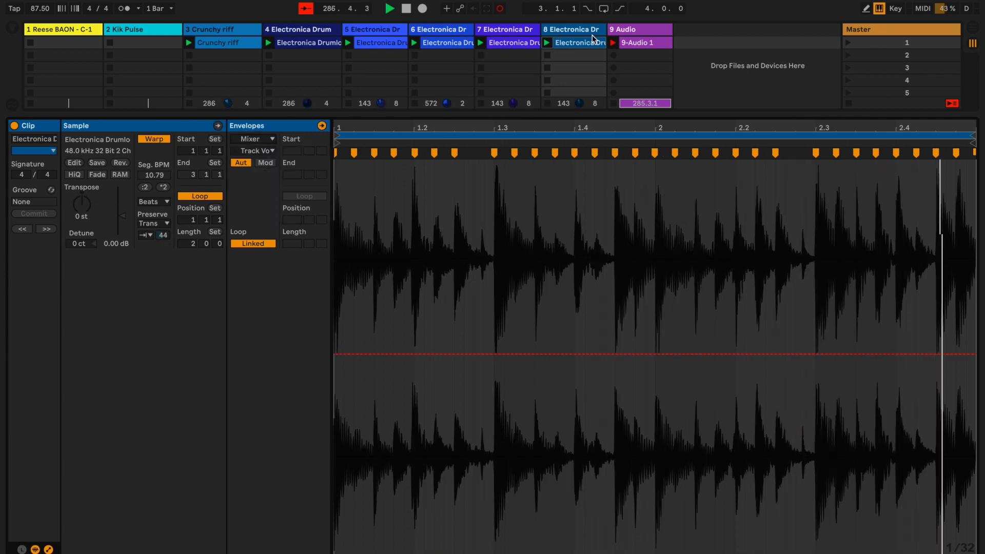
# Step: Return to track 8's device chain and inspect the OTT and Maserati DRM plug-in settings
pyautogui.click(573, 32)
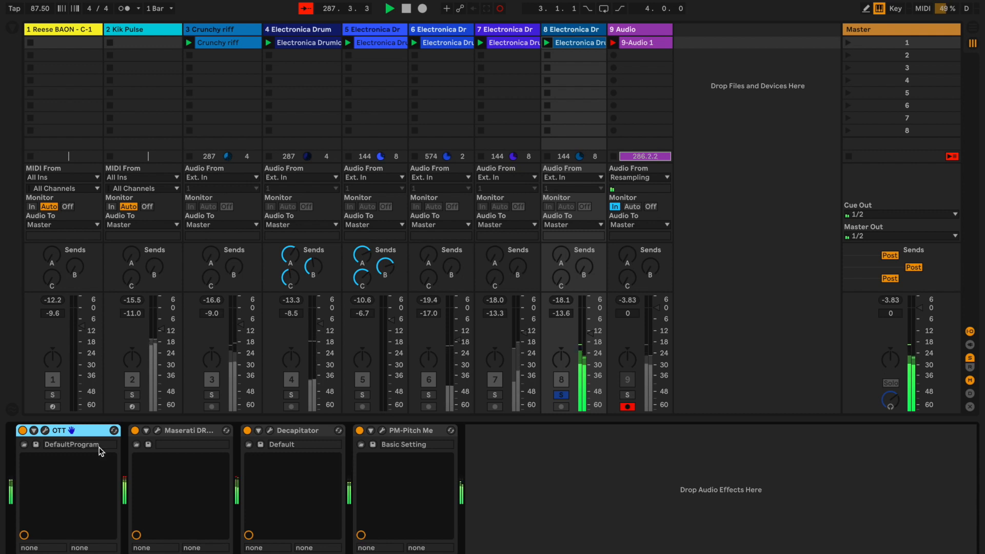
pyautogui.click(45, 432)
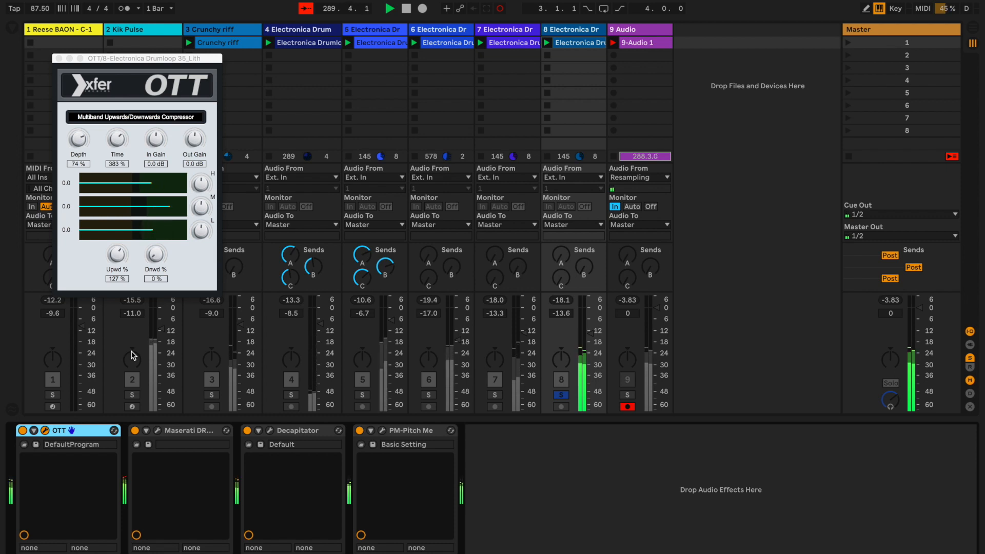
pyautogui.click(58, 59)
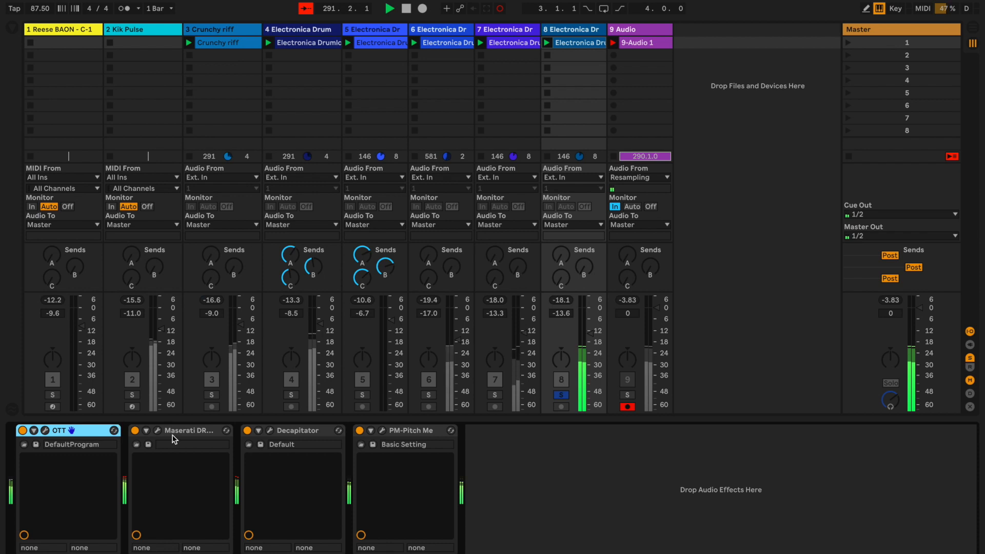
pyautogui.click(157, 432)
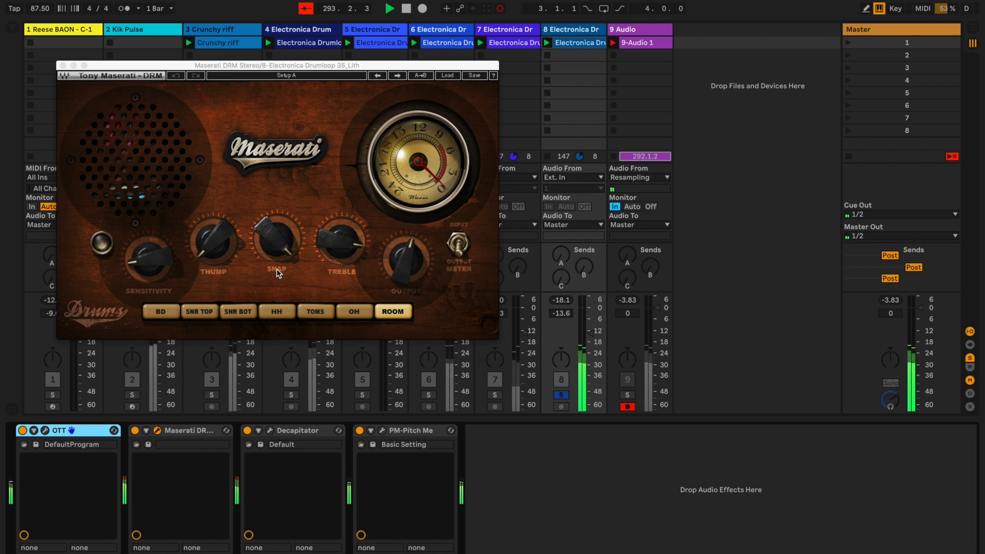
# Step: Compare track 8's sound with the Maserati DRM plug-in off and on, and inspect the Decapitator settings
pyautogui.click(135, 431)
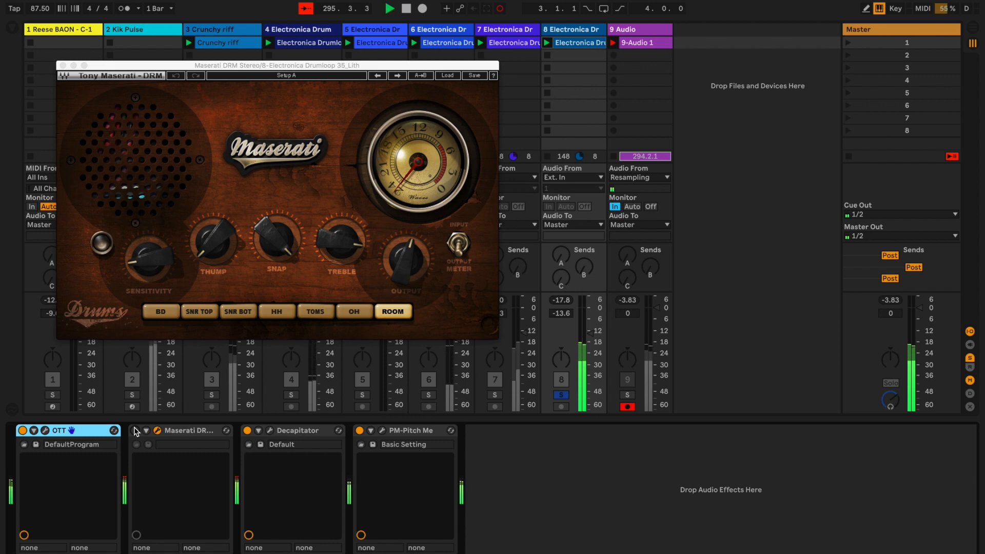
pyautogui.click(135, 430)
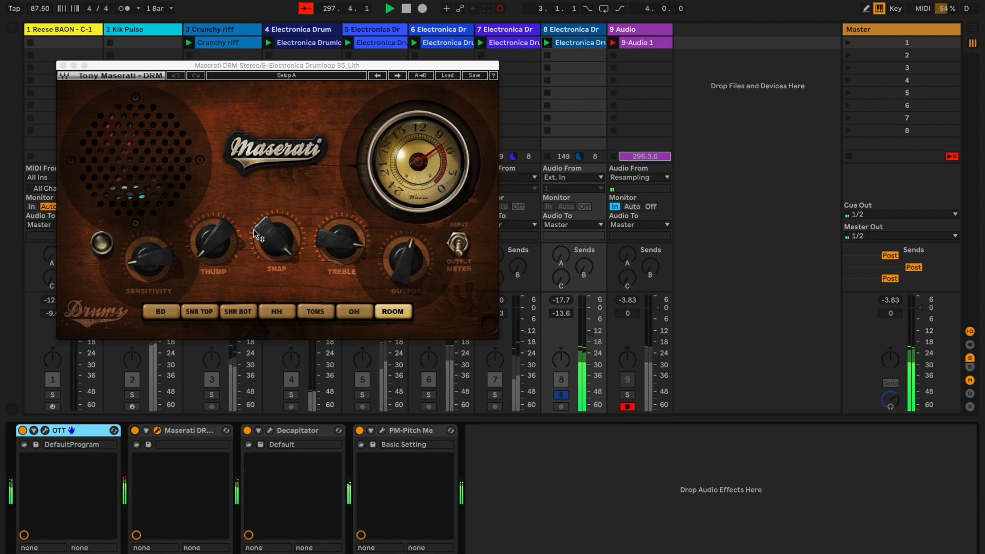
pyautogui.click(63, 65)
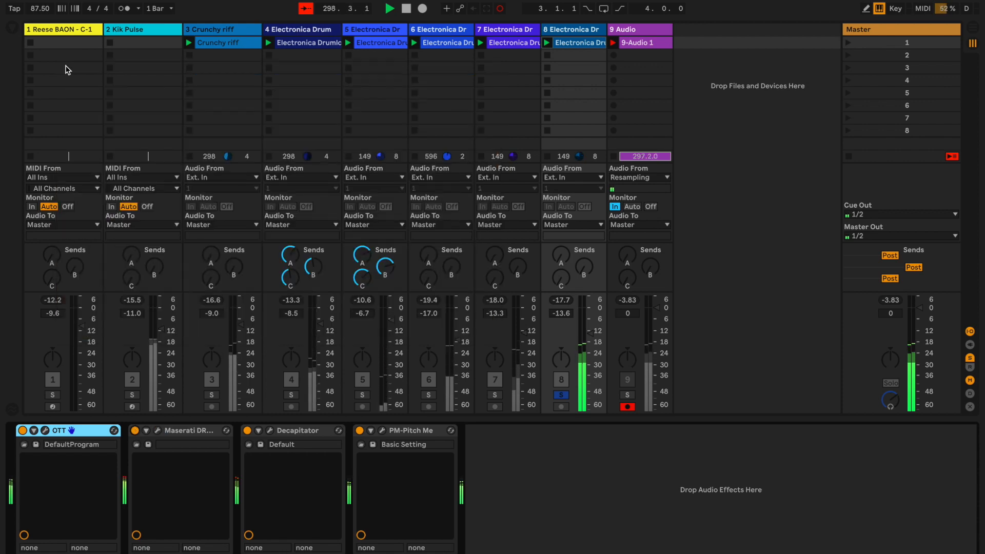
pyautogui.click(269, 432)
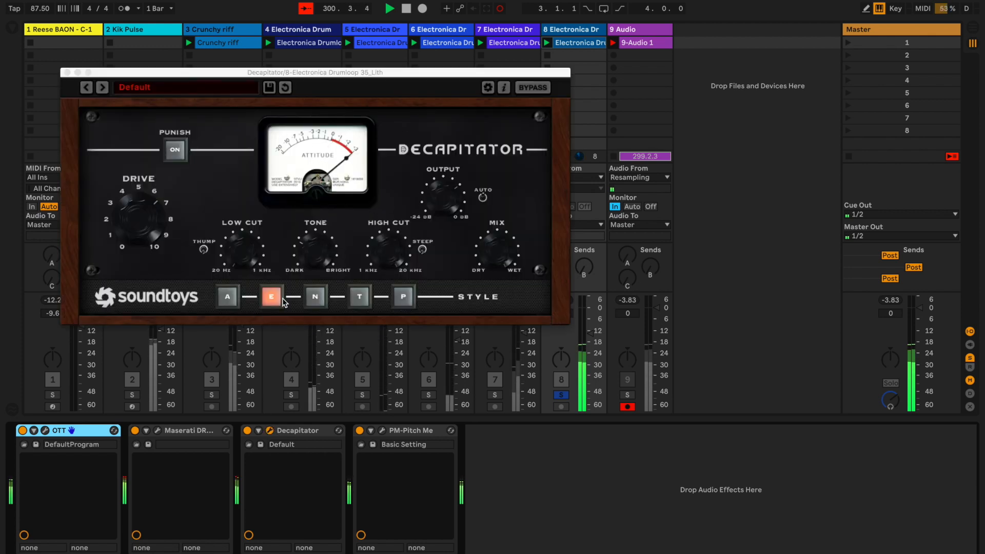
pyautogui.click(66, 72)
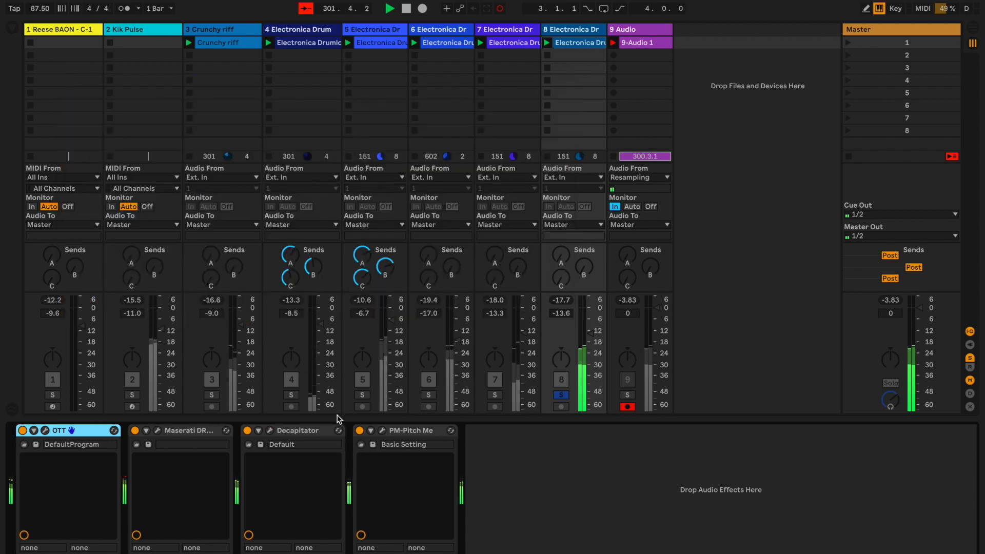
# Step: Slightly adjust the right pitch control in track 8's PM-Pitch Me plug-in and unsolo the track
pyautogui.click(382, 431)
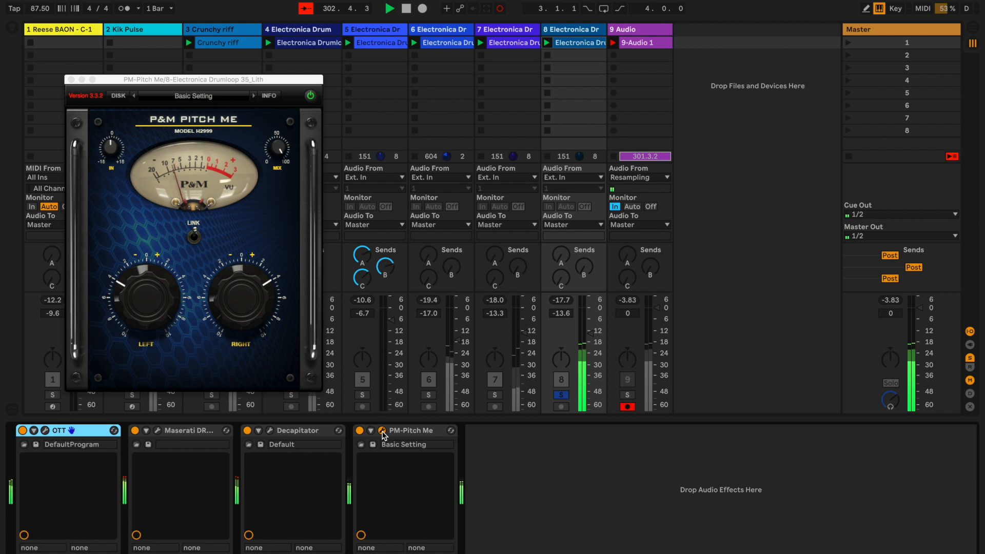
pyautogui.moveTo(233, 301)
pyautogui.mouseDown()
pyautogui.moveTo(237, 332)
pyautogui.moveTo(236, 311)
pyautogui.mouseUp()
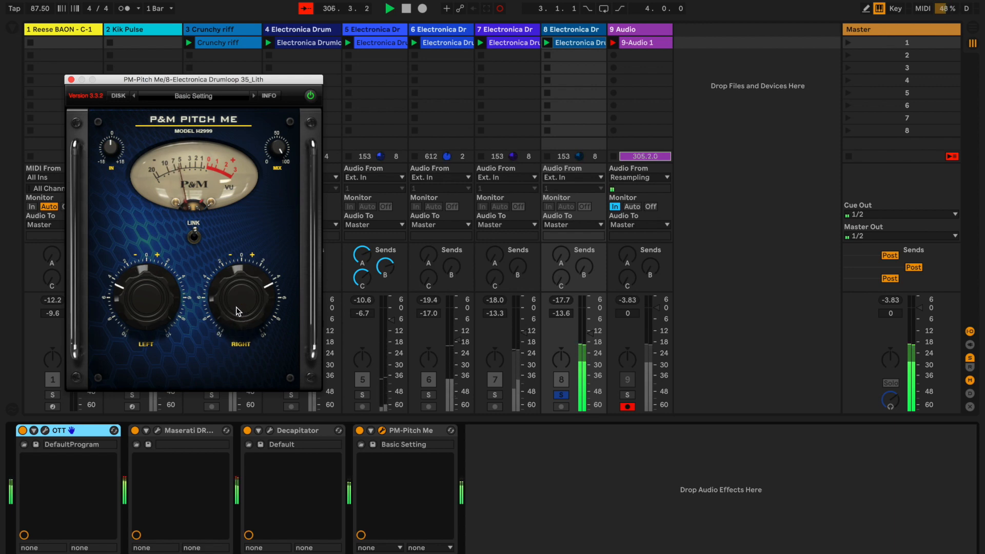
pyautogui.click(71, 81)
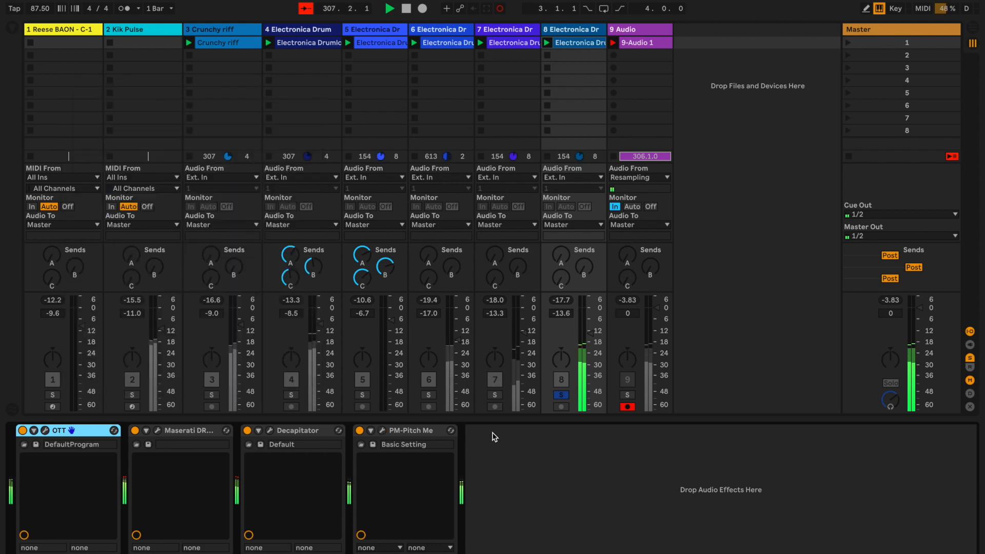
pyautogui.click(561, 395)
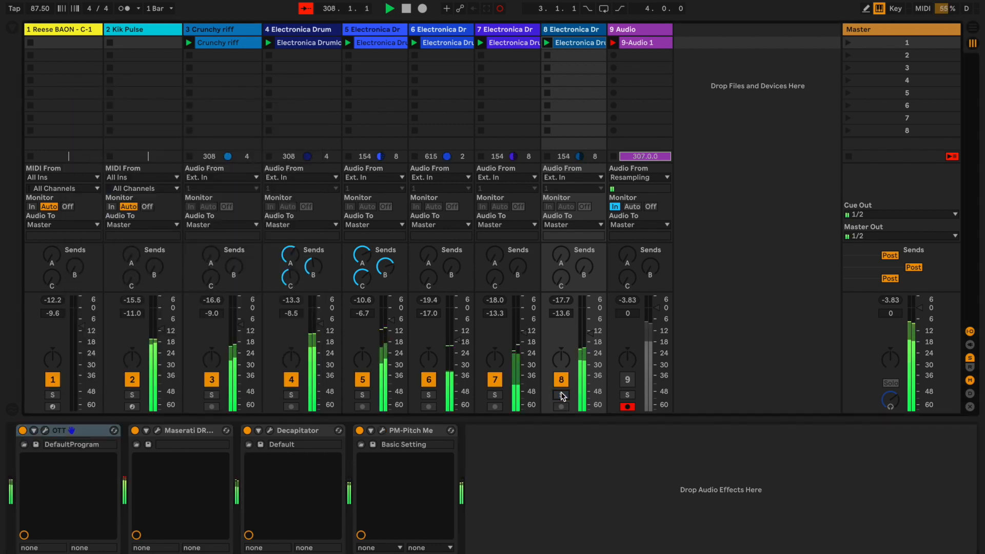